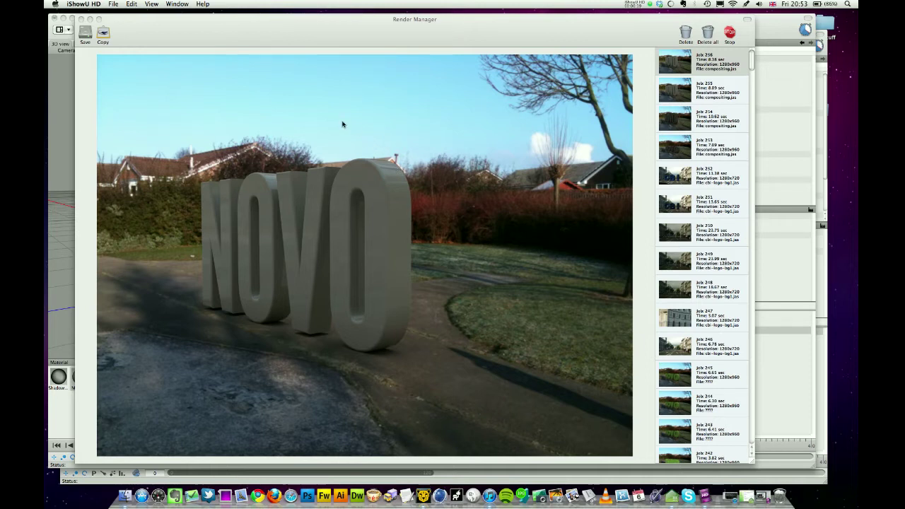
# Step: Bring the Render Manager window with the finished NOVO park renders to the front
pyautogui.click(242, 34)
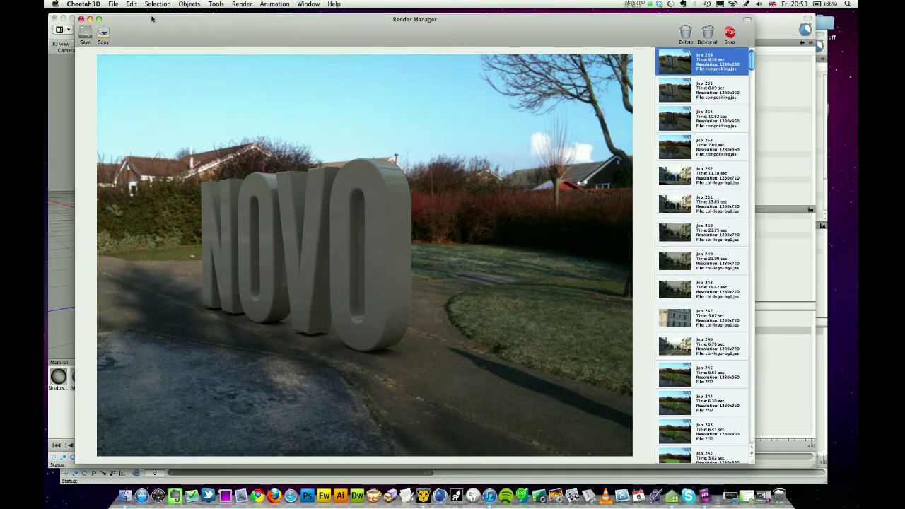
# Step: Close the renders, create a new Untitled scene with Cmd+N, and select its Camera
pyautogui.click(80, 20)
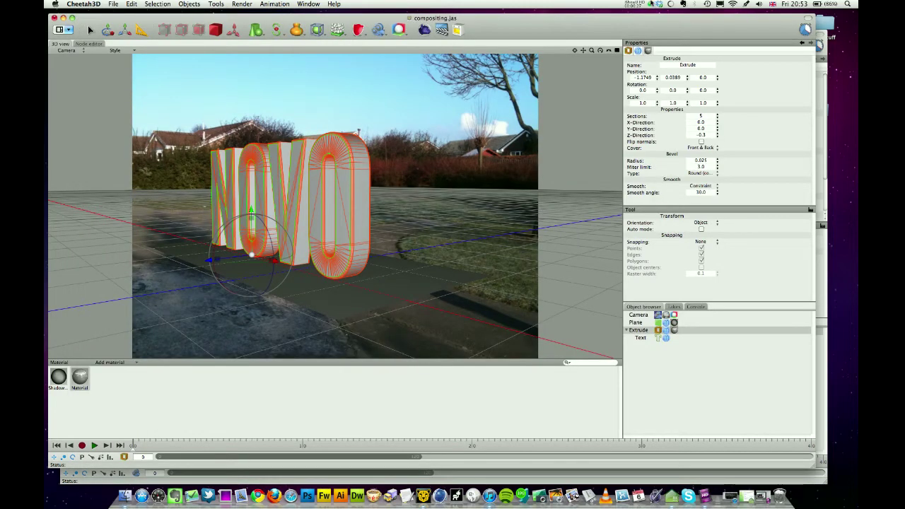
pyautogui.press('super+n')
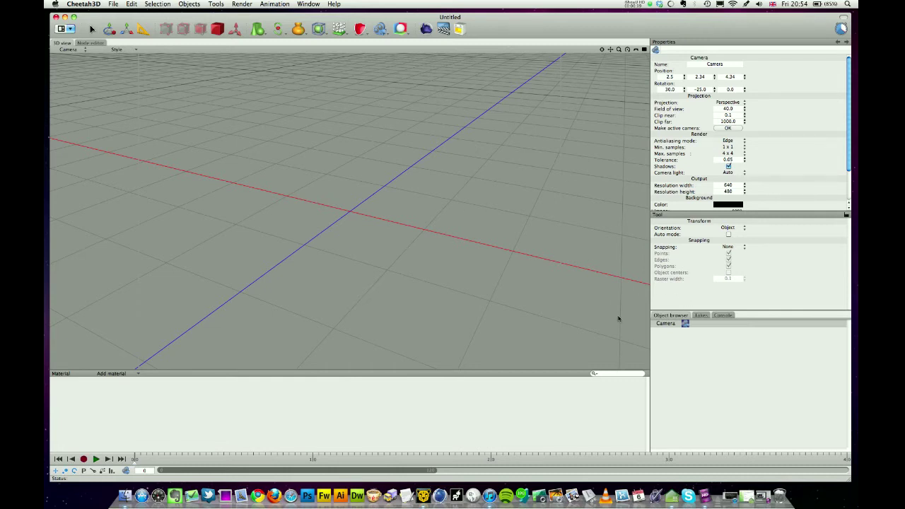
pyautogui.click(664, 324)
# Step: Load park.JPG as the Camera's Background image in its Properties
pyautogui.scroll(-3, 778, 191)
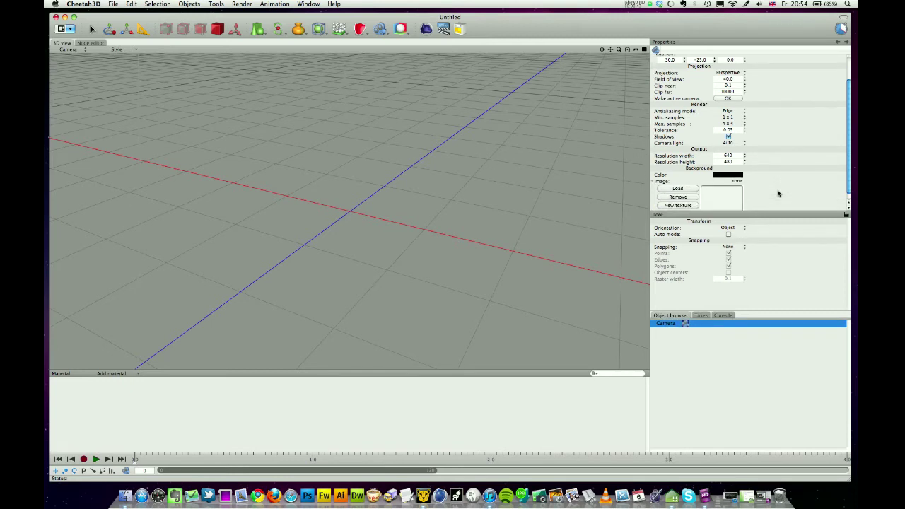
pyautogui.click(679, 189)
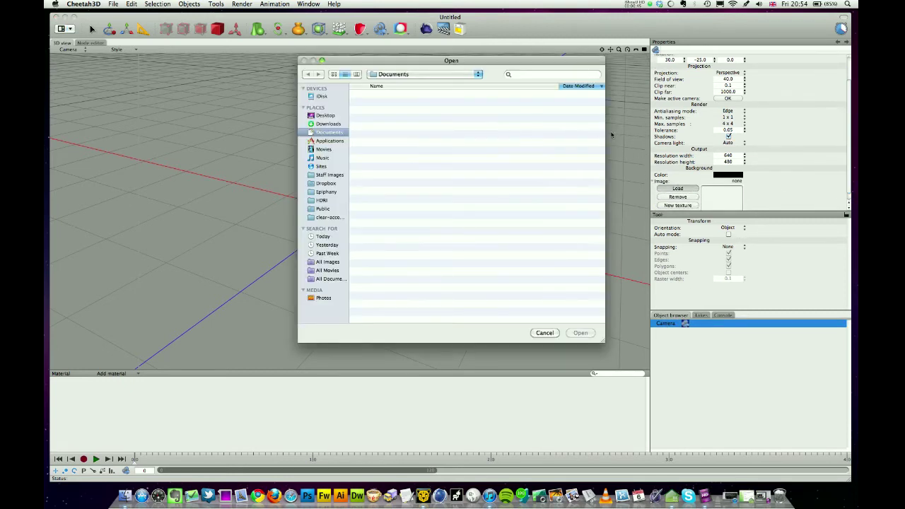
pyautogui.click(534, 74)
pyautogui.write('park')
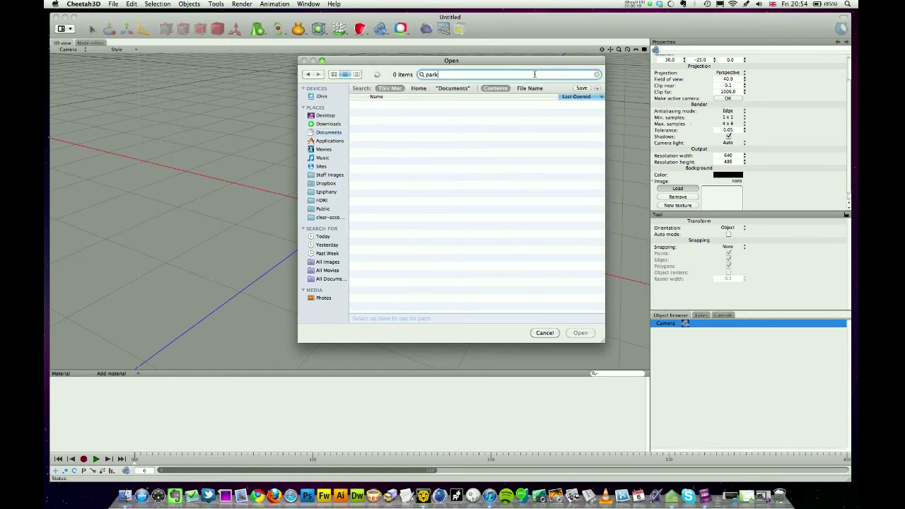
pyautogui.write('.JPG')
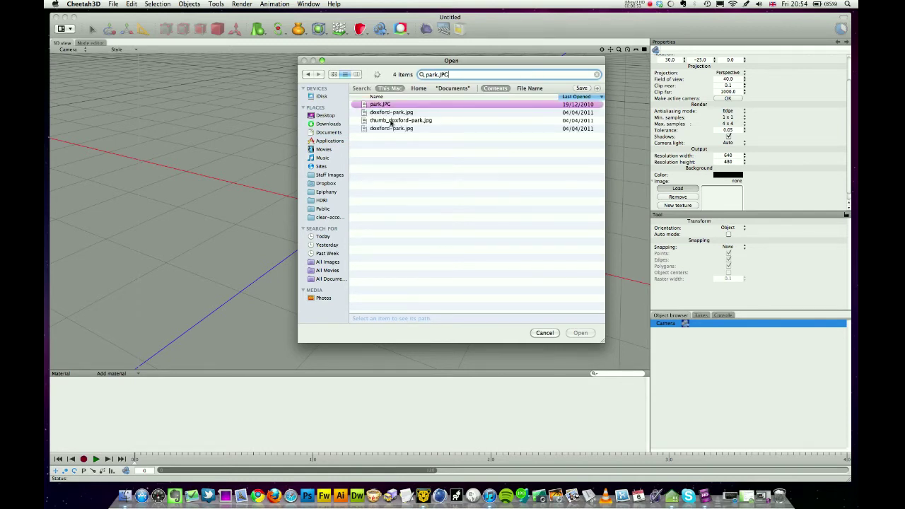
pyautogui.click(375, 105)
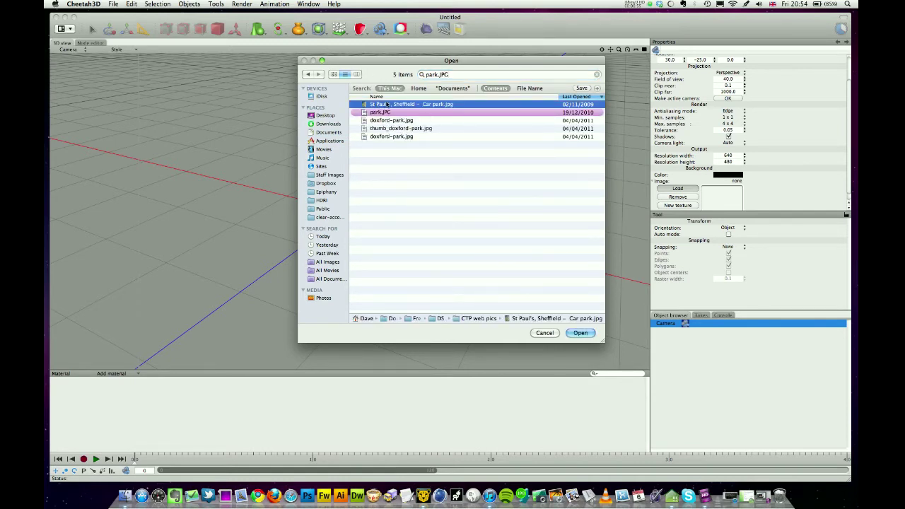
pyautogui.click(387, 112)
pyautogui.click(582, 332)
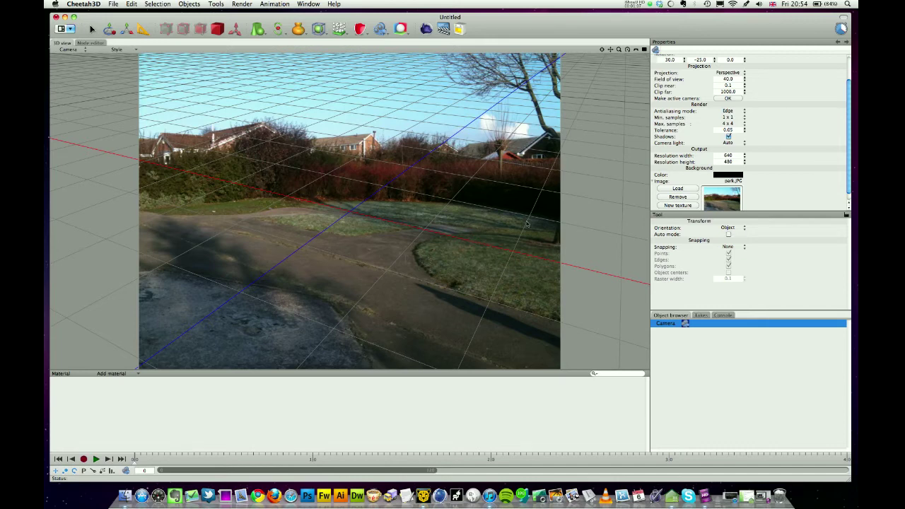
# Step: Orbit and shift the camera until the ground grid lies along the photo's path and lawn
pyautogui.moveTo(447, 214); pyautogui.dragTo(439, 202)
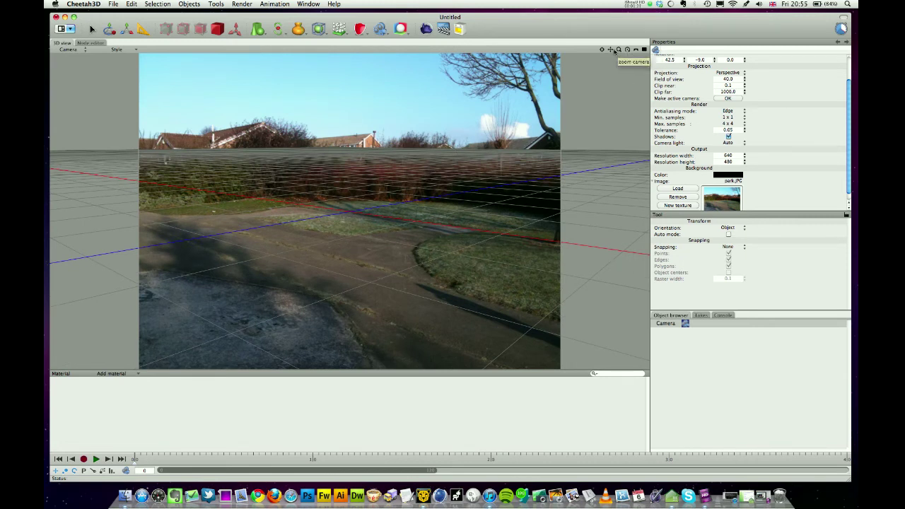
pyautogui.moveTo(452, 254); pyautogui.dragTo(467, 203, button='right')
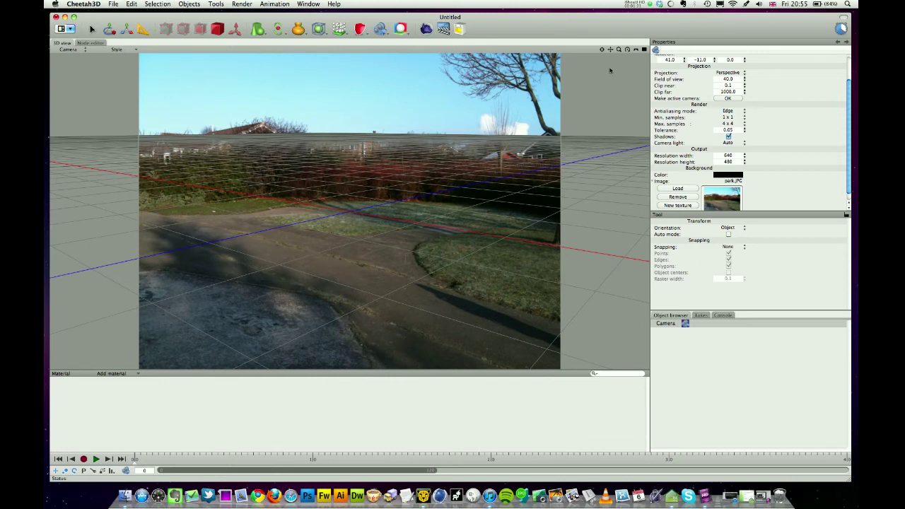
pyautogui.moveTo(635, 51)
pyautogui.mouseDown()
pyautogui.moveTo(628, 65)
pyautogui.moveTo(635, 51)
pyautogui.mouseUp()
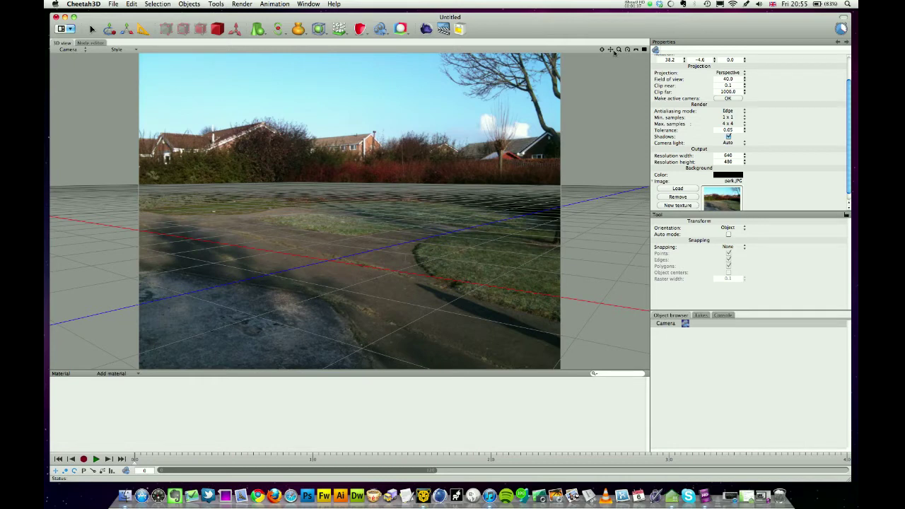
pyautogui.moveTo(612, 52); pyautogui.dragTo(596, 81)
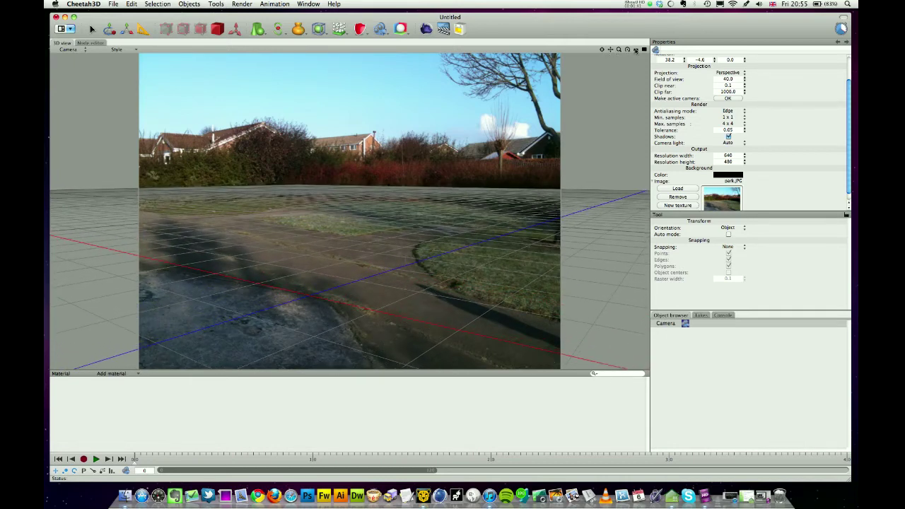
pyautogui.moveTo(636, 52); pyautogui.dragTo(636, 55)
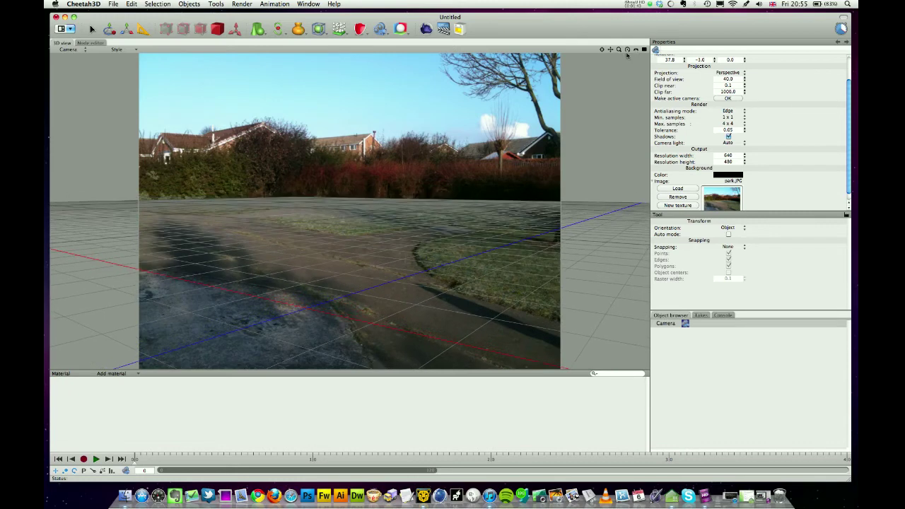
pyautogui.moveTo(627, 51); pyautogui.dragTo(435, 74)
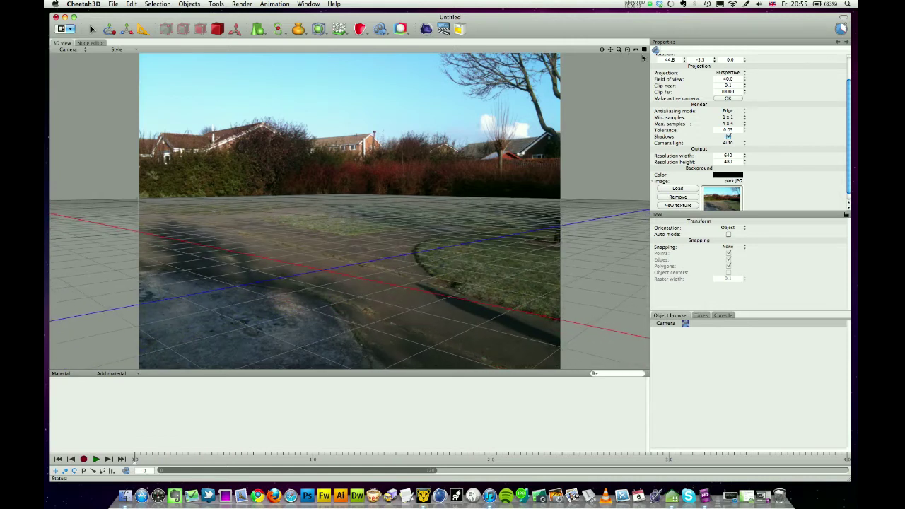
pyautogui.moveTo(628, 51); pyautogui.dragTo(626, 52)
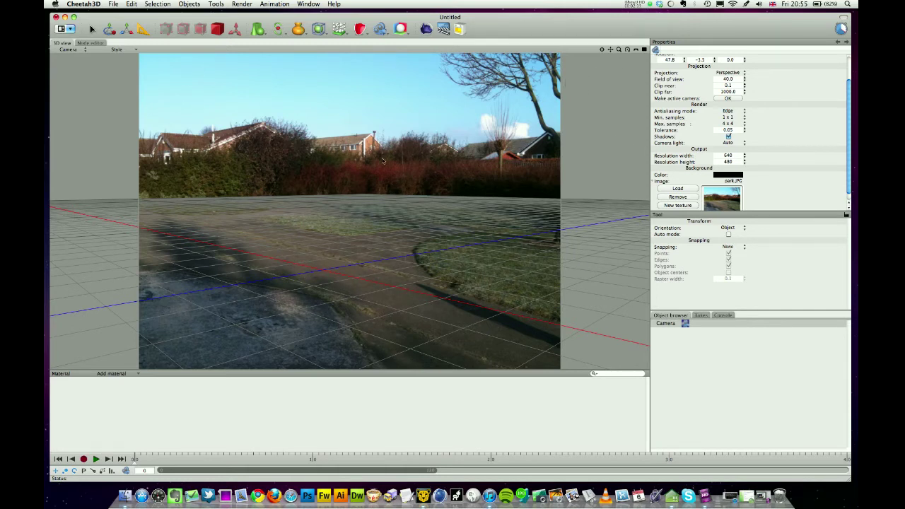
# Step: Add a Text object from the spline shapes and replace its default 'Text' with 'NOVO'
pyautogui.click(278, 29)
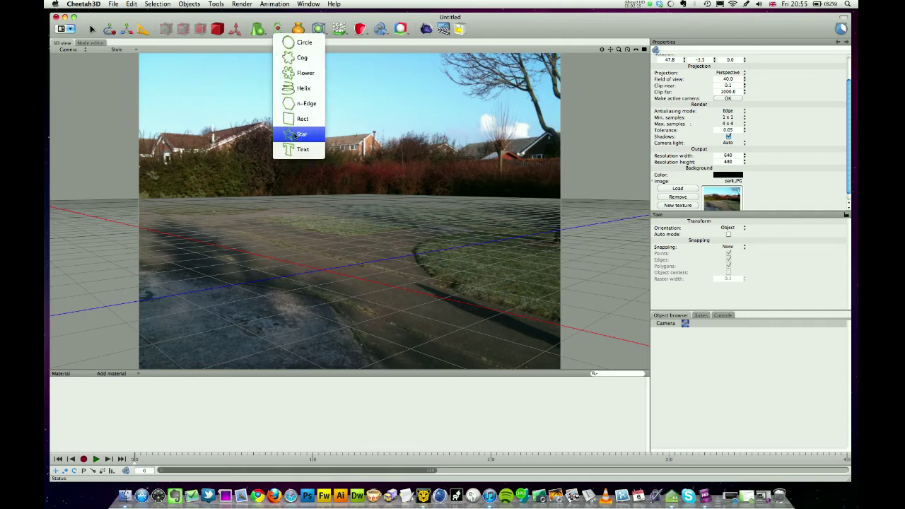
pyautogui.click(297, 149)
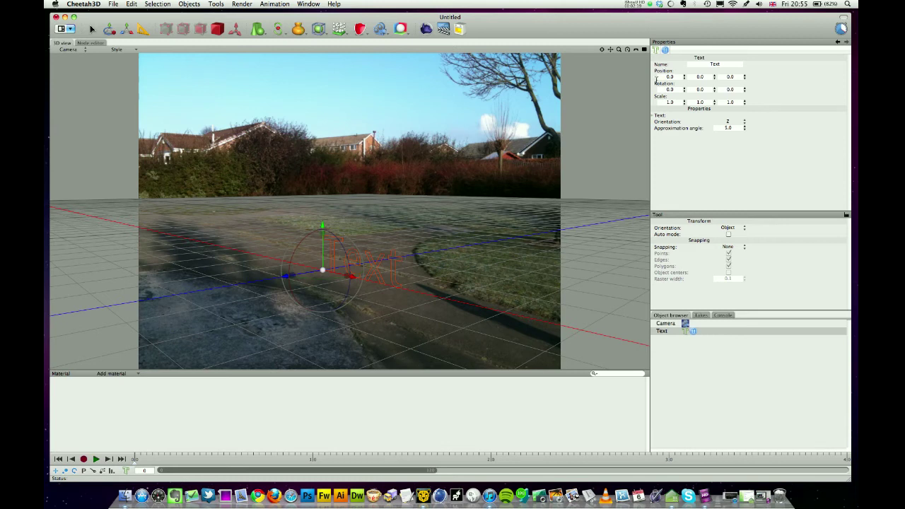
pyautogui.click(649, 117)
pyautogui.doubleClick(681, 123)
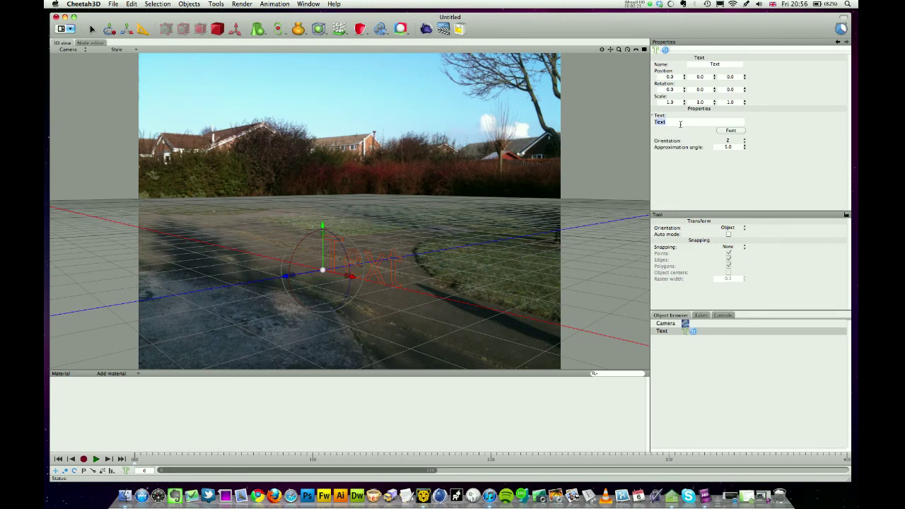
pyautogui.write('NOVO')
# Step: Choose Alternate Gothic No.2 as the text's font family and close the Fonts panel
pyautogui.click(735, 131)
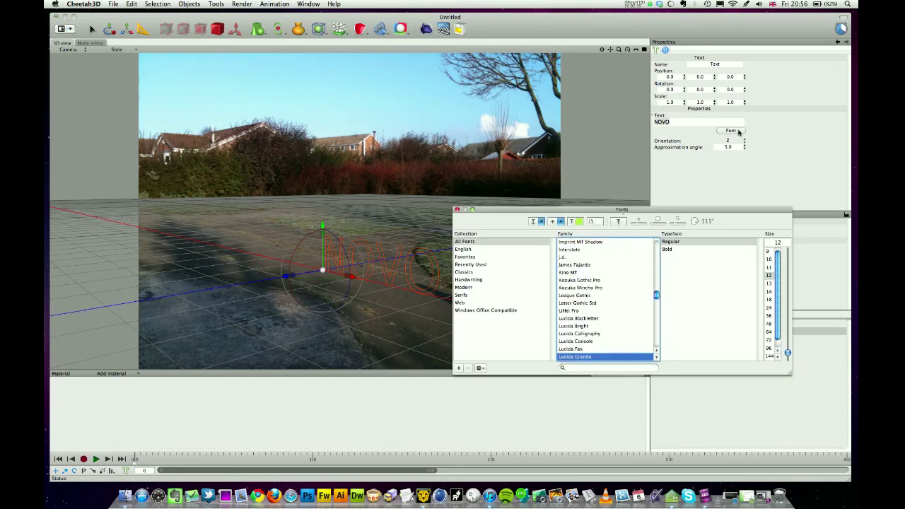
pyautogui.scroll(20, 600, 280)
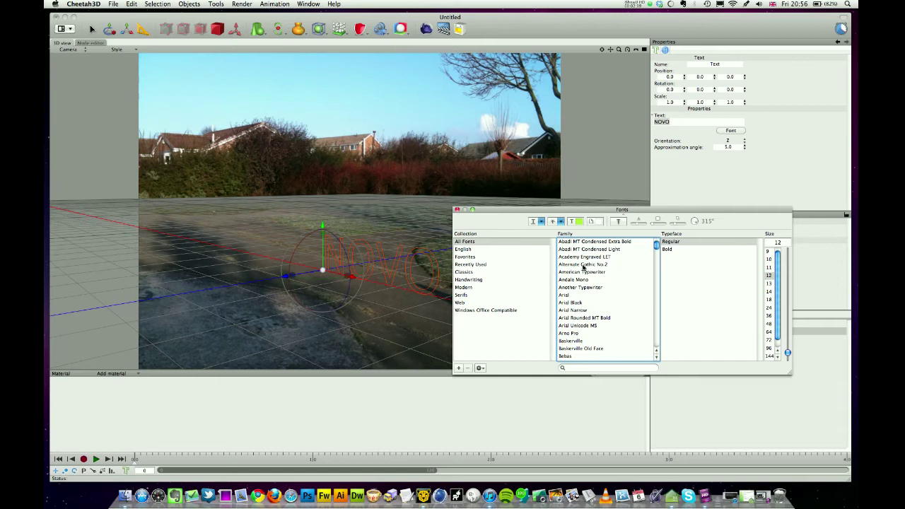
pyautogui.click(584, 266)
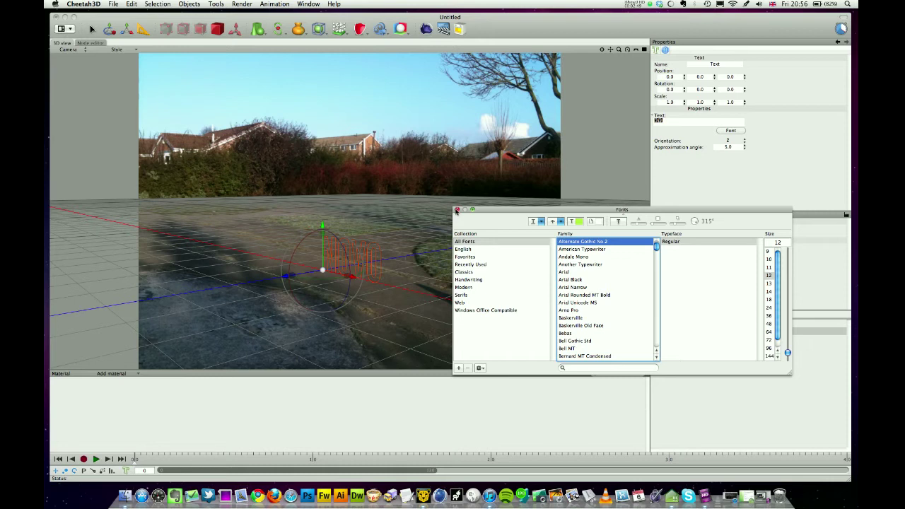
pyautogui.click(457, 210)
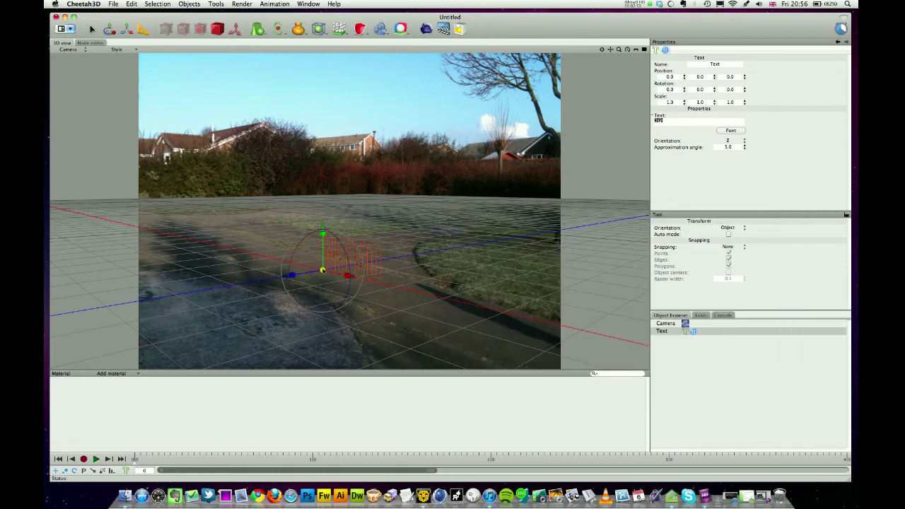
# Step: Scale the NOVO text up to 2.45 on every axis and move it left to X -2.1385
pyautogui.moveTo(322, 270); pyautogui.dragTo(514, 227)
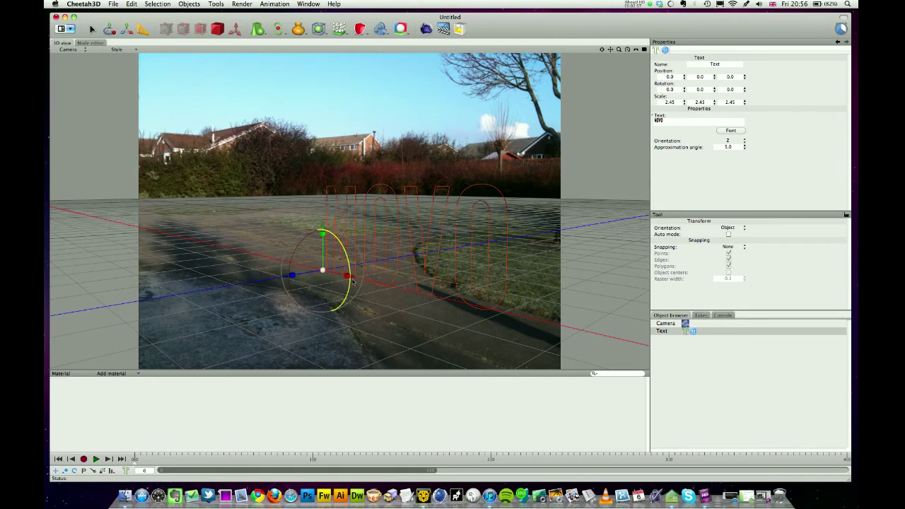
pyautogui.moveTo(346, 275); pyautogui.dragTo(193, 249)
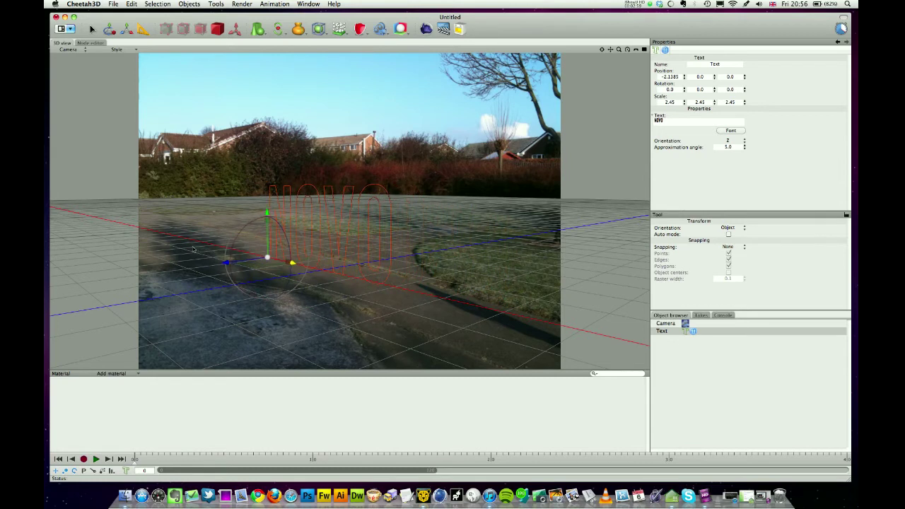
pyautogui.click(298, 29)
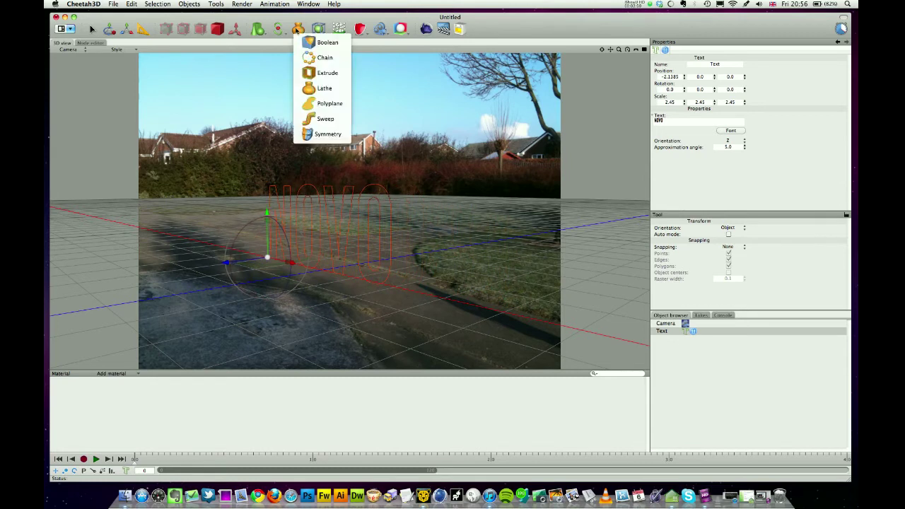
# Step: Add an Extrude object and nest the Text inside it, then select the 3D NOVO letters
pyautogui.click(327, 74)
pyautogui.moveTo(664, 339); pyautogui.dragTo(668, 341)
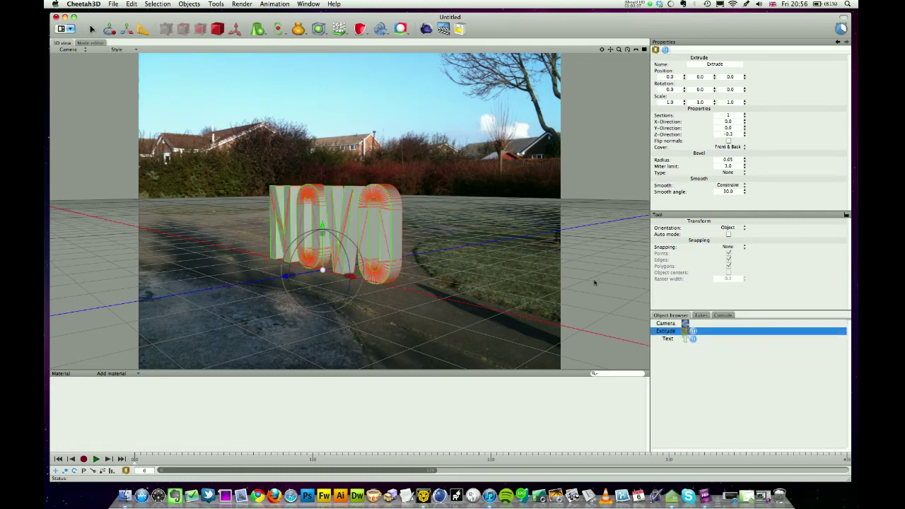
pyautogui.click(605, 164)
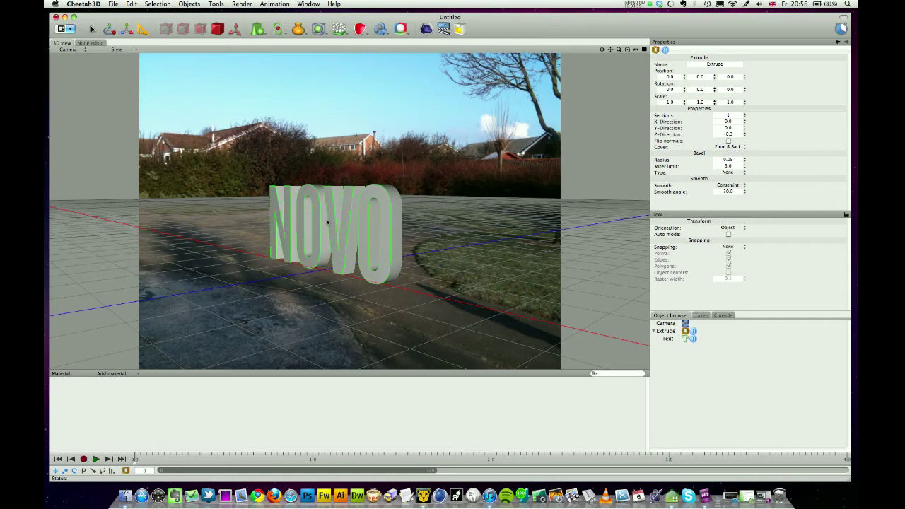
pyautogui.click(363, 224)
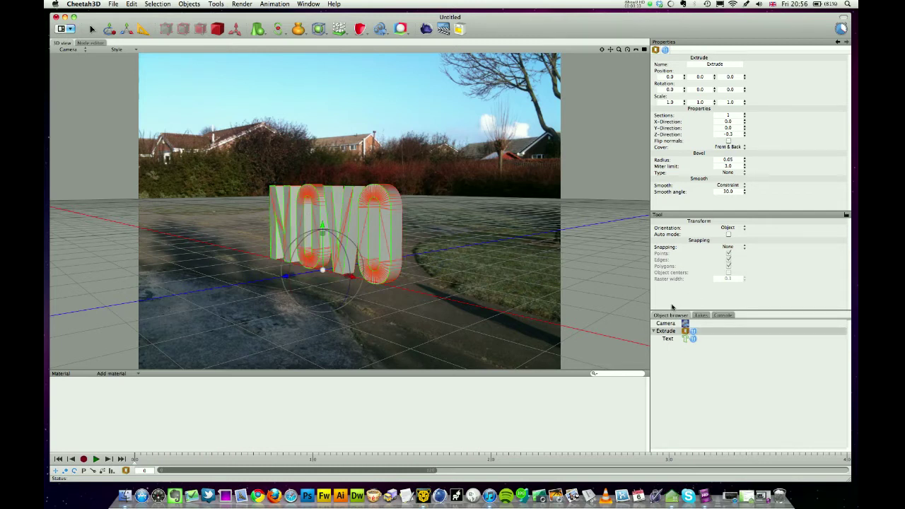
# Step: Set the Extrude bevel to Round (convex), 0.05, with Z-direction -0.3
pyautogui.click(732, 171)
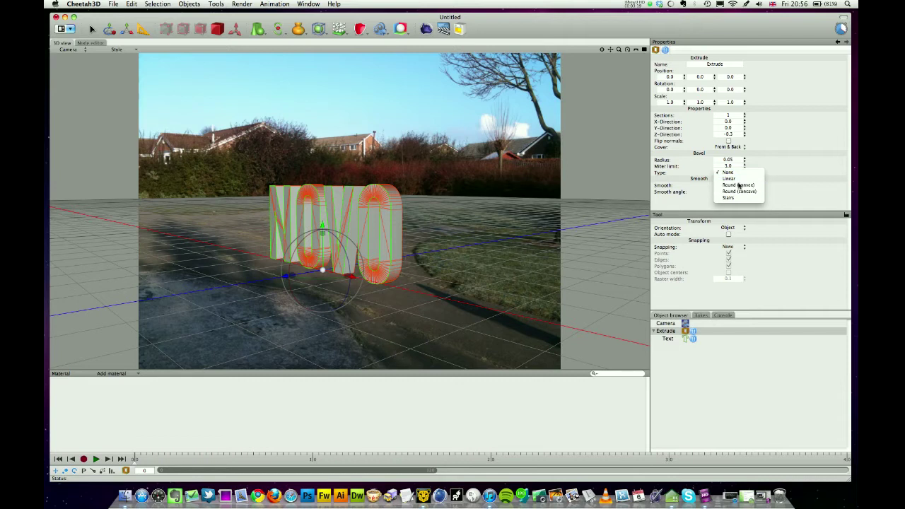
pyautogui.click(739, 184)
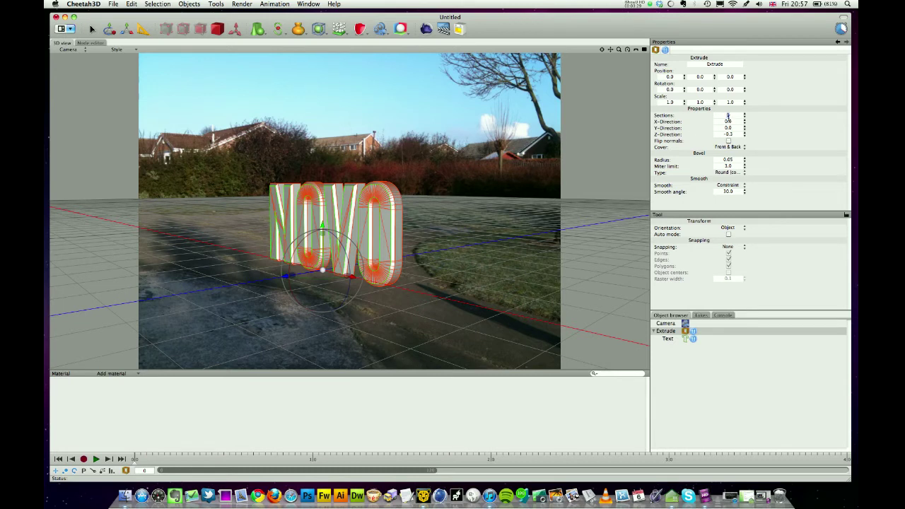
pyautogui.press('Return')
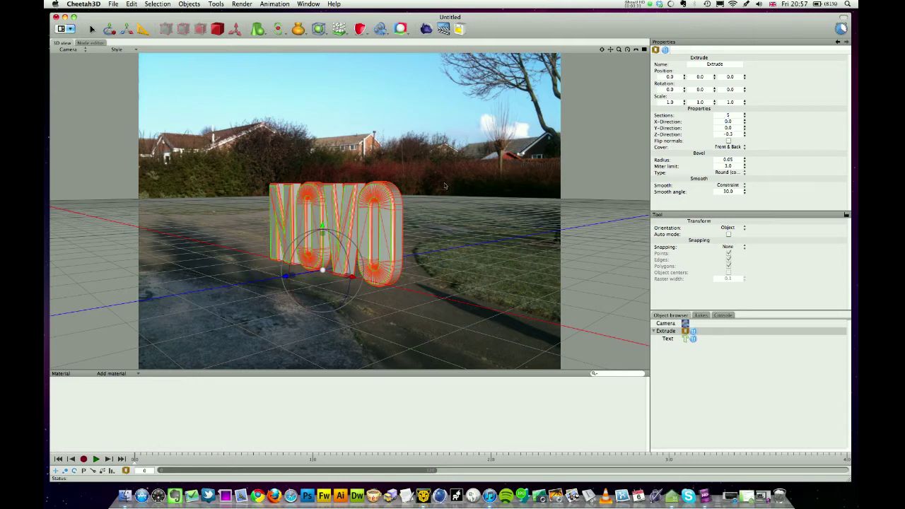
pyautogui.click(414, 201)
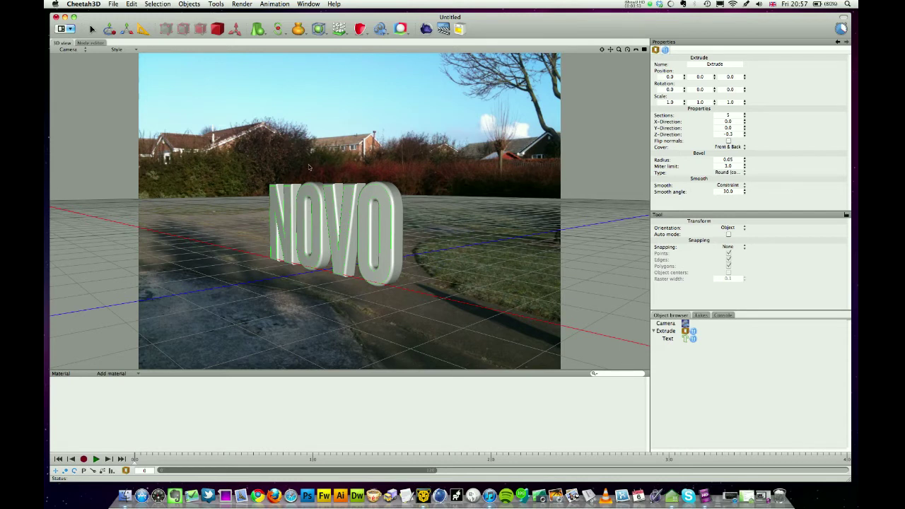
# Step: In Front view, raise the Extrude to Y 0.0846 so the letters sit on the ground, then return to Camera view
pyautogui.press('1')
pyautogui.press('2')
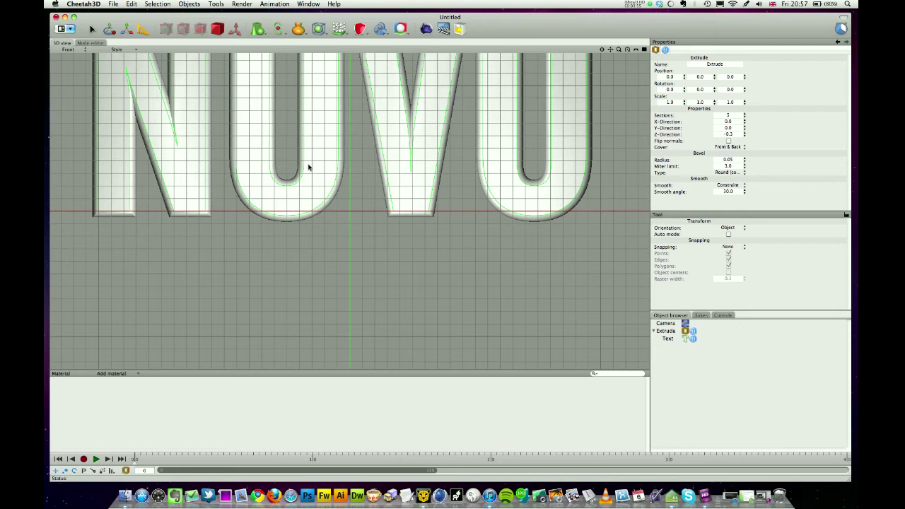
pyautogui.moveTo(611, 50); pyautogui.dragTo(624, 162)
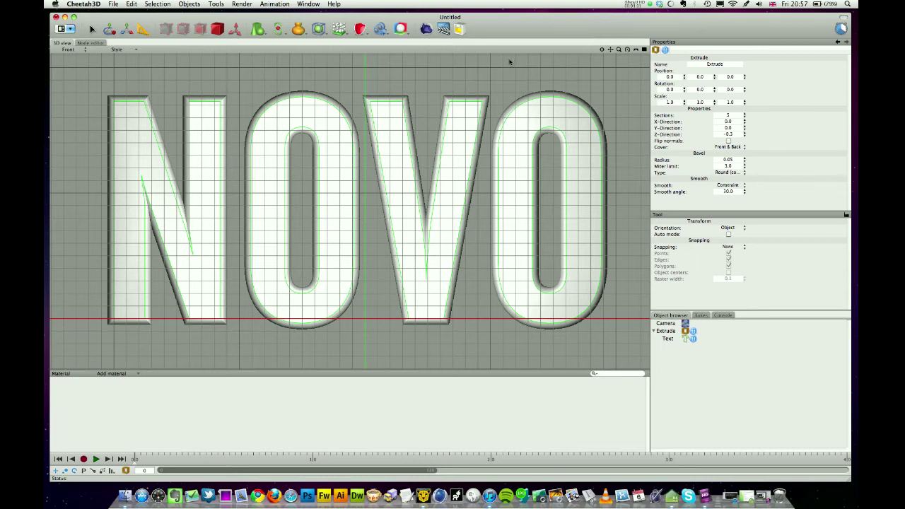
pyautogui.click(389, 158)
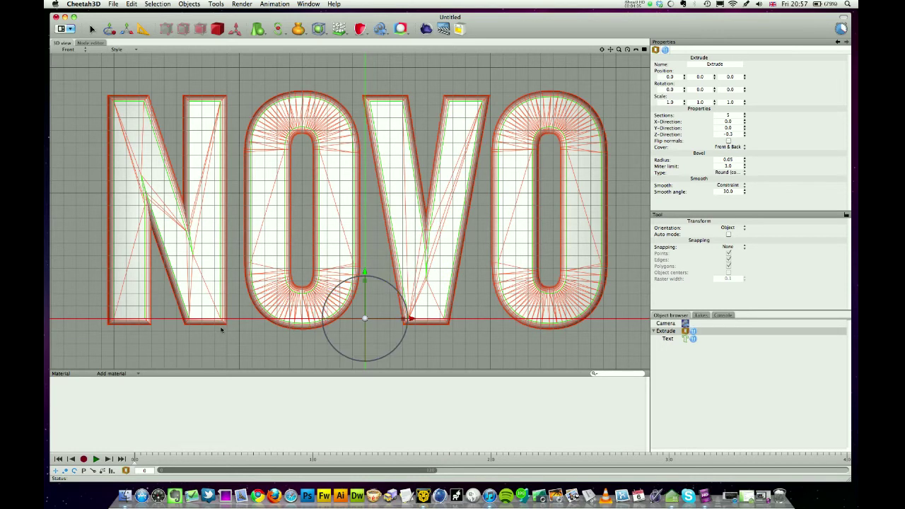
pyautogui.click(447, 333)
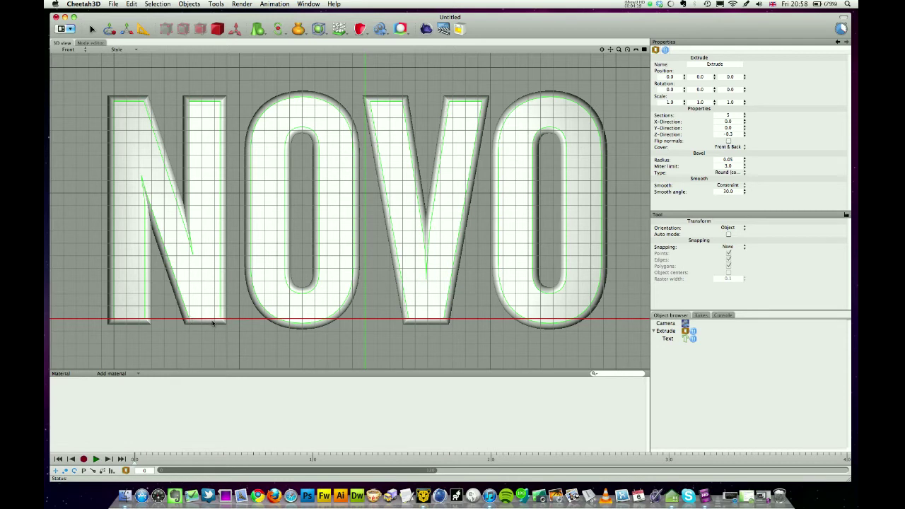
pyautogui.click(210, 311)
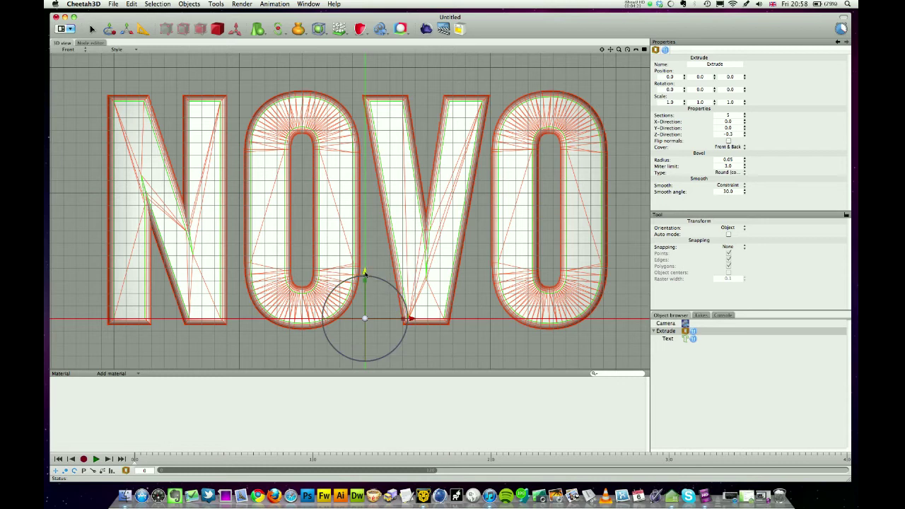
pyautogui.moveTo(364, 274); pyautogui.dragTo(364, 263)
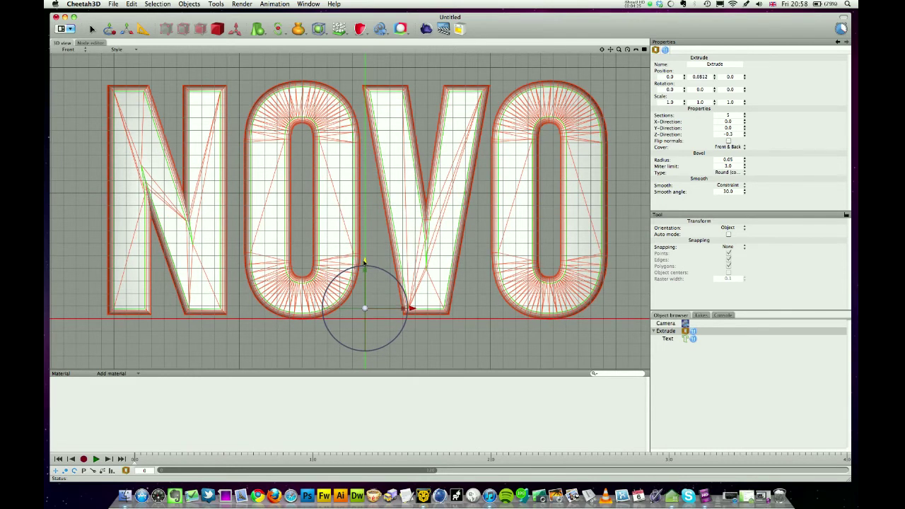
pyautogui.moveTo(364, 263); pyautogui.dragTo(364, 261)
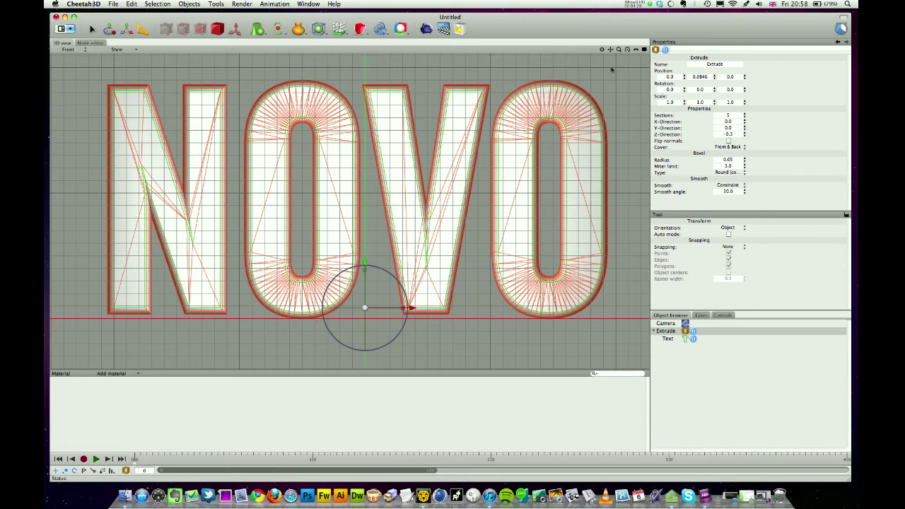
pyautogui.hotkey('ctrl', '3')
pyautogui.hotkey('ctrl', '1')
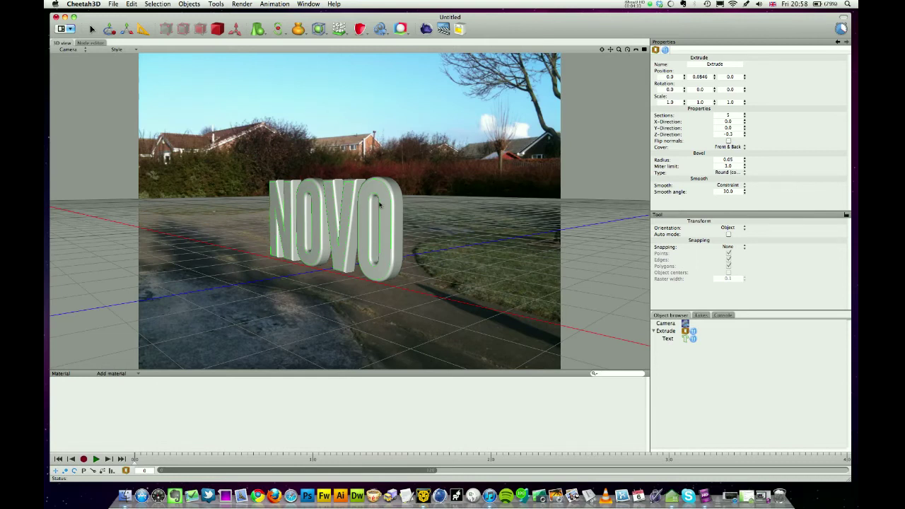
# Step: Set the Extrude object's Z-direction depth to -0.5 to make the NOVO letters deeper
pyautogui.click(347, 238)
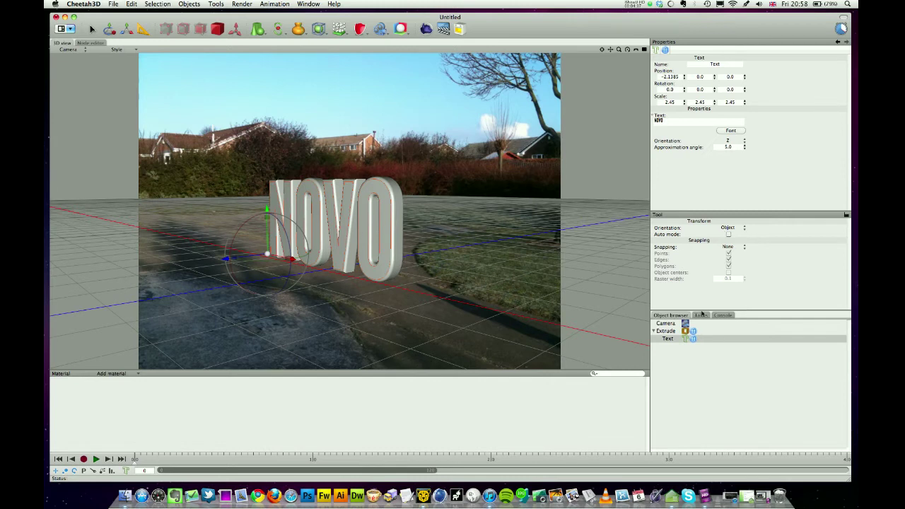
pyautogui.click(672, 331)
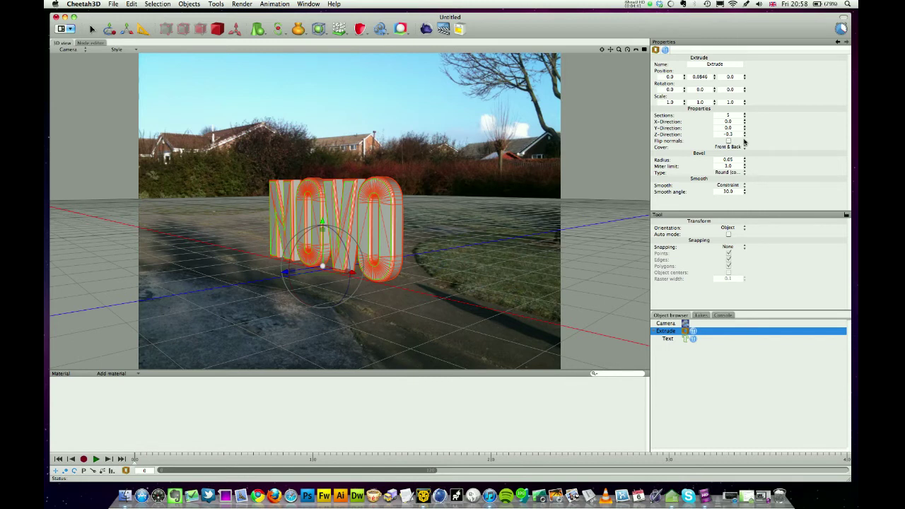
pyautogui.click(737, 135)
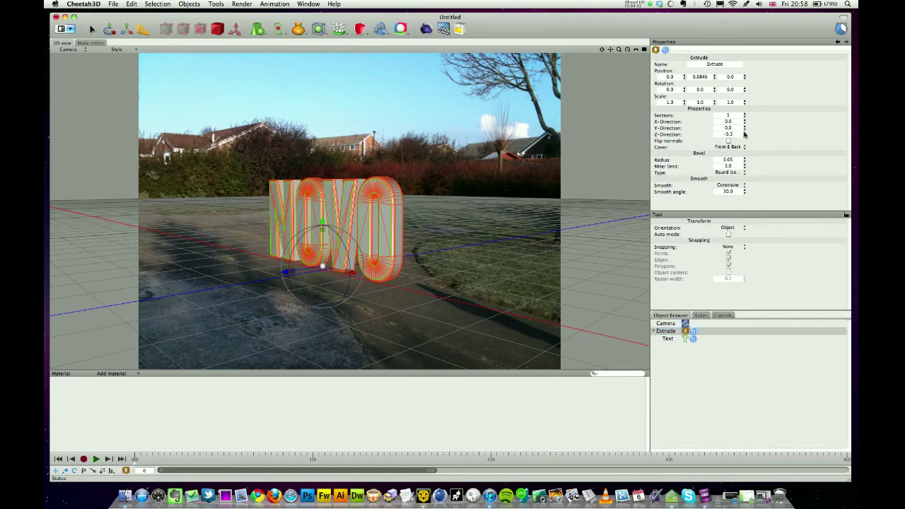
pyautogui.click(744, 133)
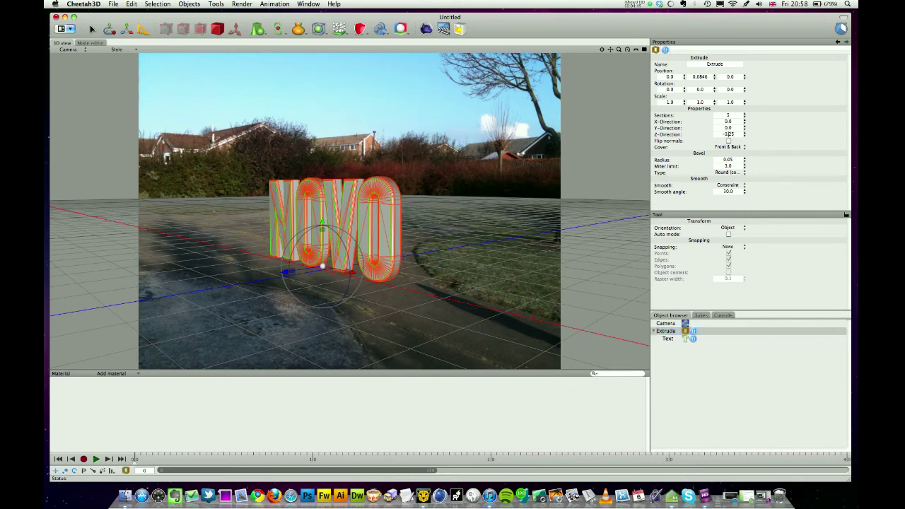
pyautogui.write('-0.5')
pyautogui.press('Tab')
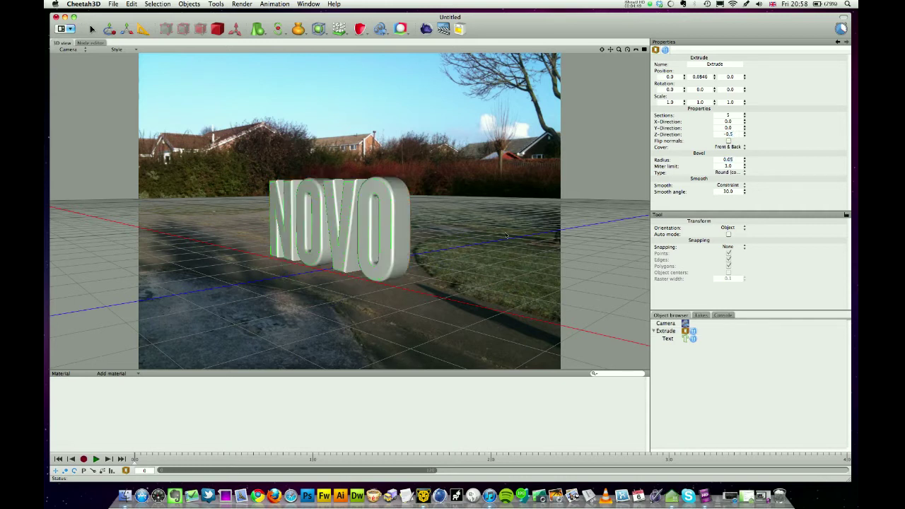
# Step: Move the NOVO text further left to X -2.8313
pyautogui.click(369, 232)
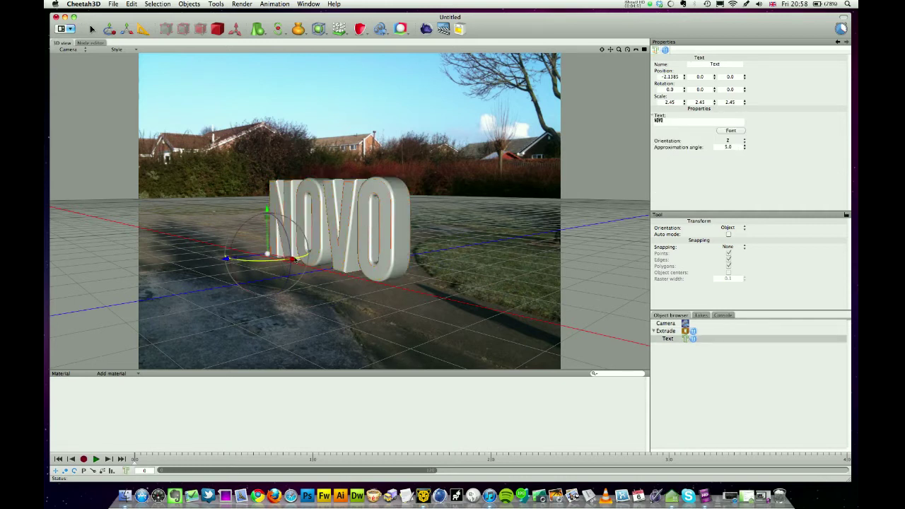
pyautogui.moveTo(291, 259); pyautogui.dragTo(276, 256)
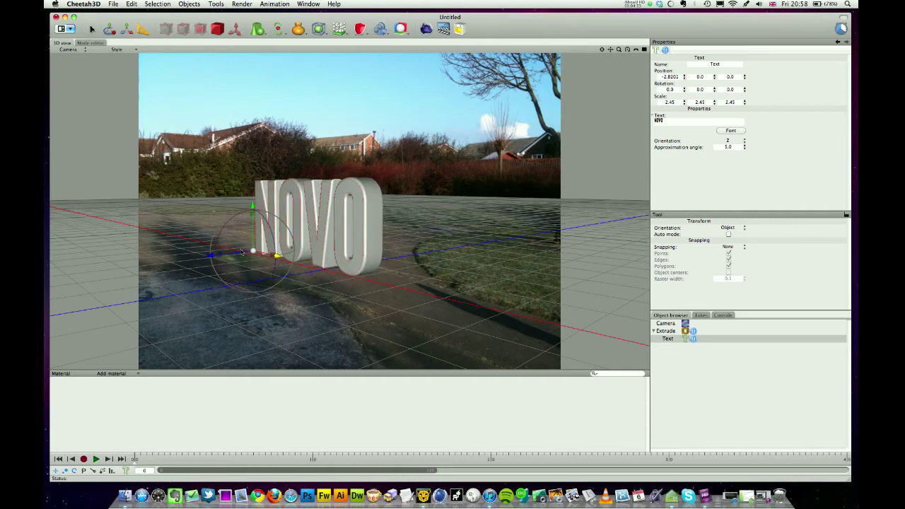
pyautogui.click(607, 138)
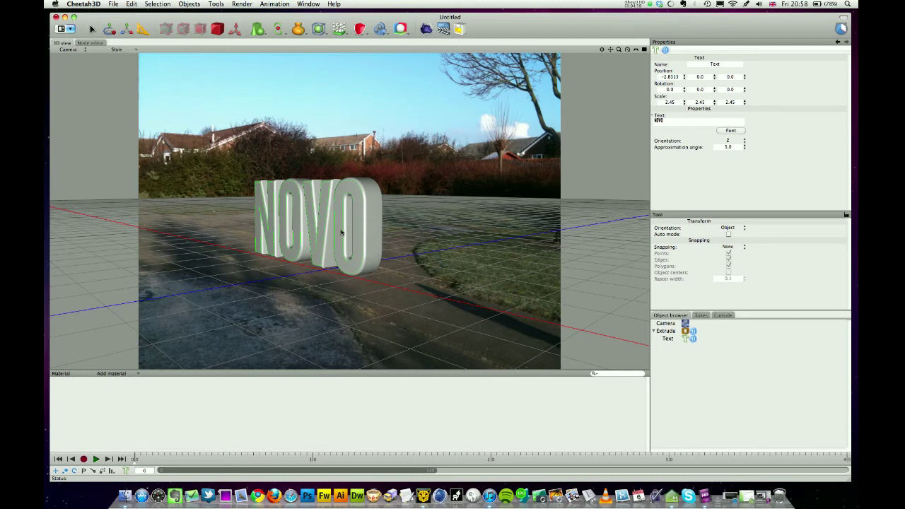
# Step: Add a Plane primitive, stretch it along X and Z, and move it left beneath the text
pyautogui.click(256, 29)
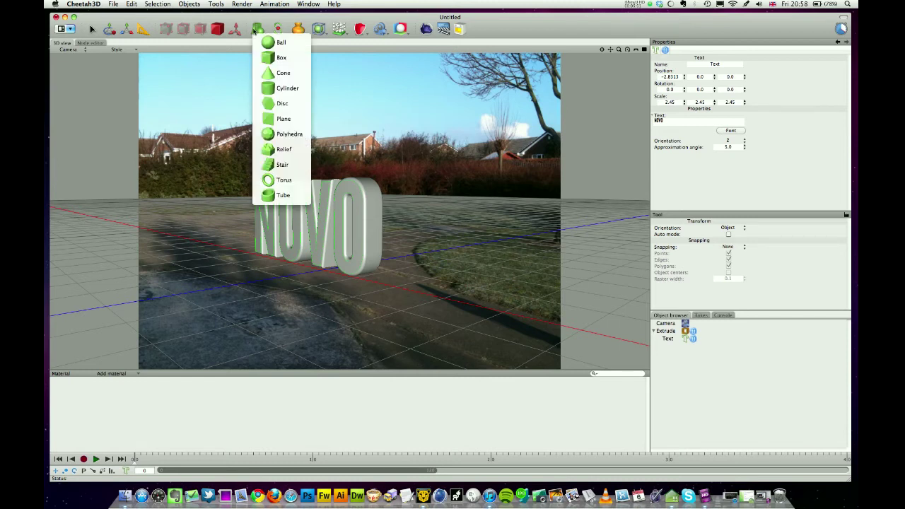
pyautogui.click(274, 120)
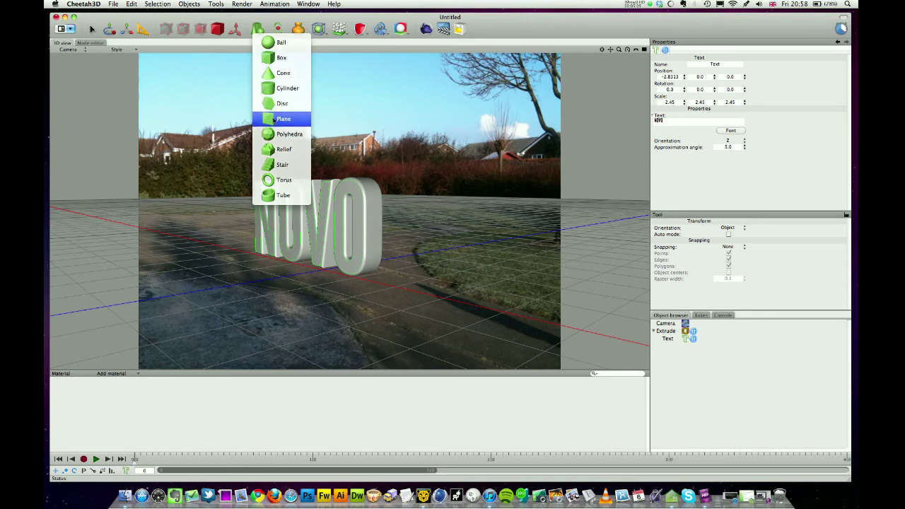
pyautogui.moveTo(346, 276); pyautogui.dragTo(452, 277)
pyautogui.moveTo(855, 397); pyautogui.dragTo(823, 448)
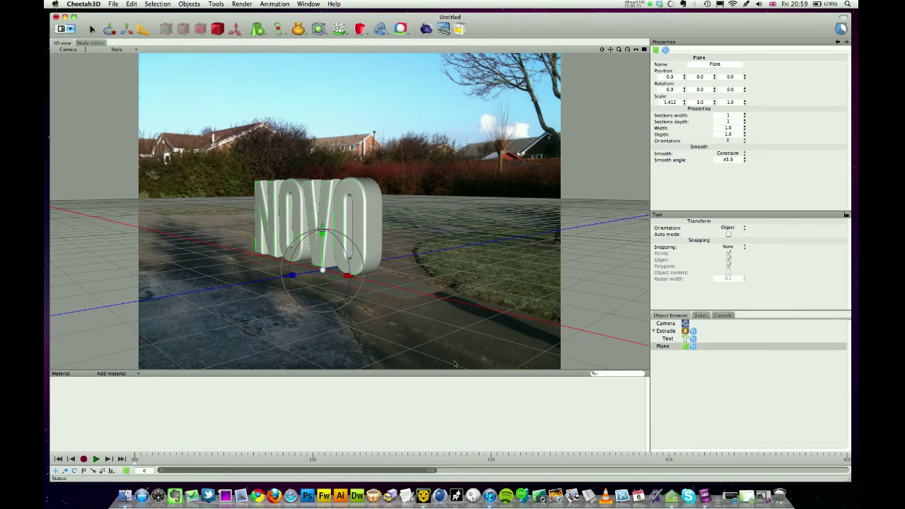
pyautogui.moveTo(292, 277); pyautogui.dragTo(75, 321)
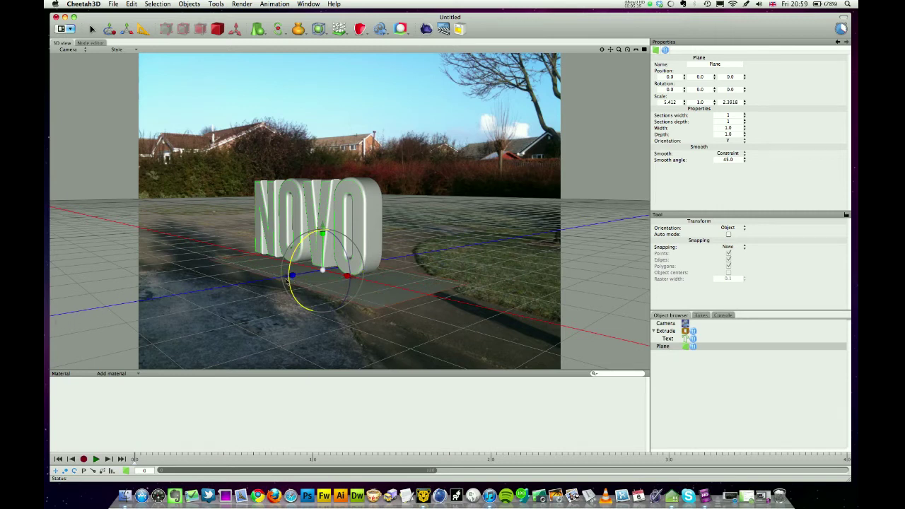
pyautogui.moveTo(297, 275); pyautogui.dragTo(320, 270)
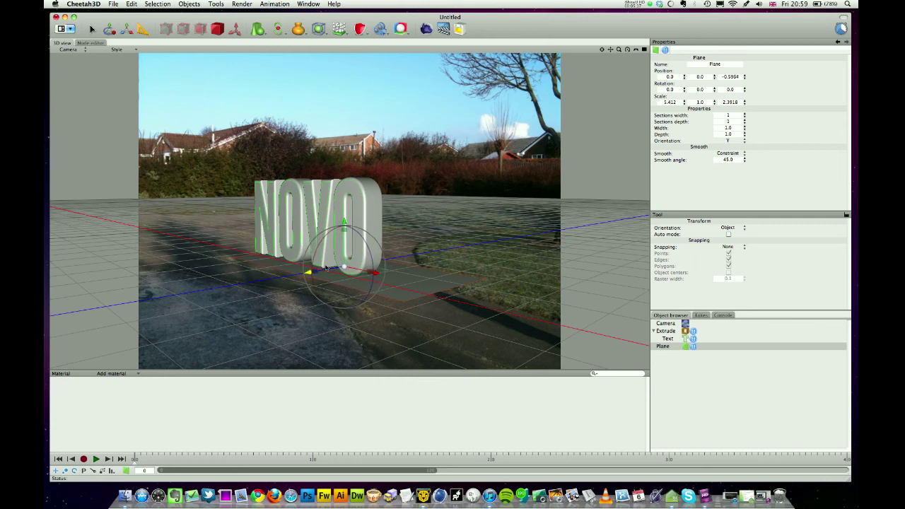
pyautogui.moveTo(381, 274); pyautogui.dragTo(315, 263)
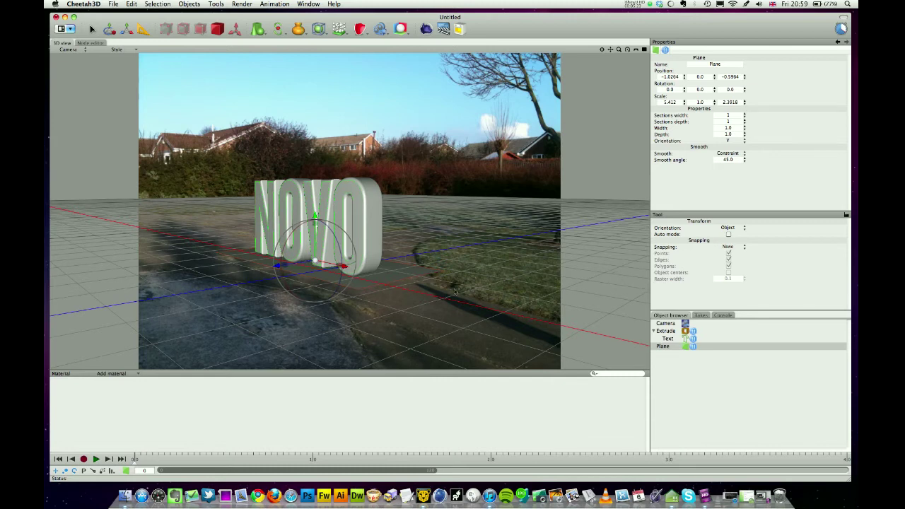
# Step: Enlarge the floor plane further along X and Z to about 6.397 by 3.343
pyautogui.click(379, 282)
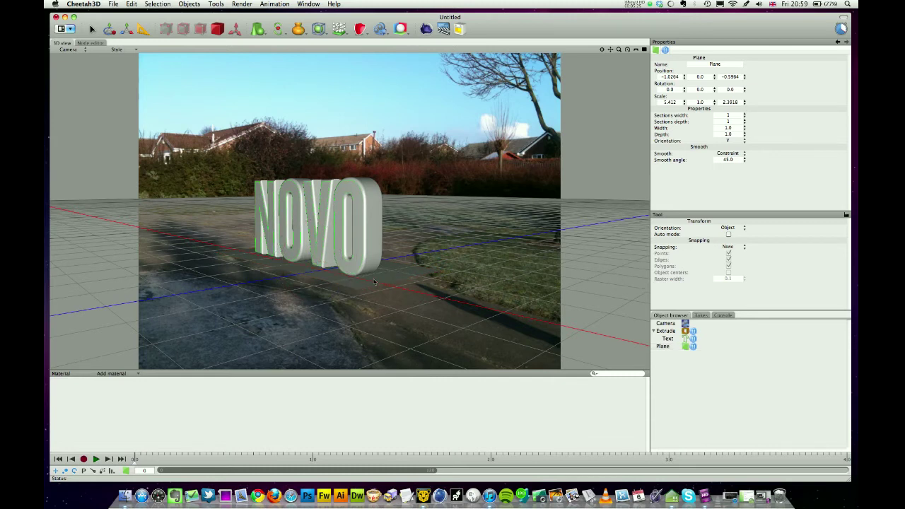
pyautogui.click(380, 280)
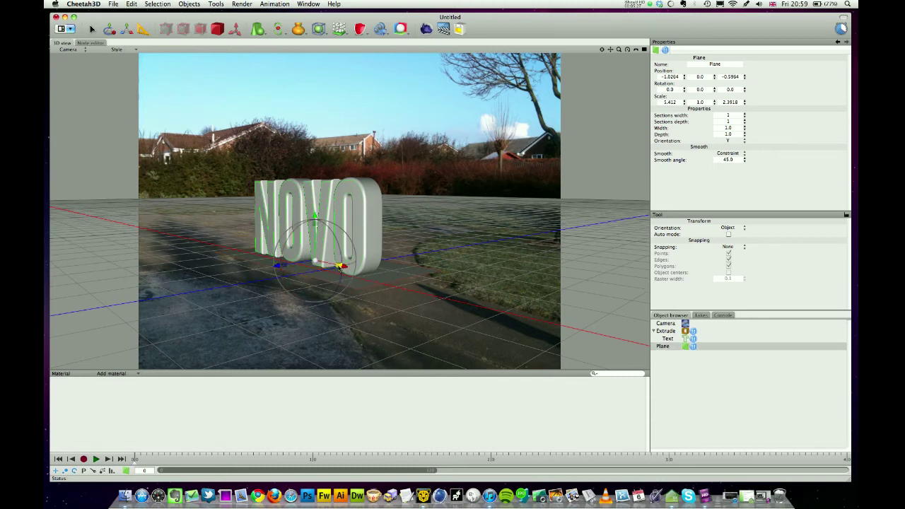
pyautogui.moveTo(344, 267); pyautogui.dragTo(372, 273)
pyautogui.moveTo(283, 267); pyautogui.dragTo(224, 315)
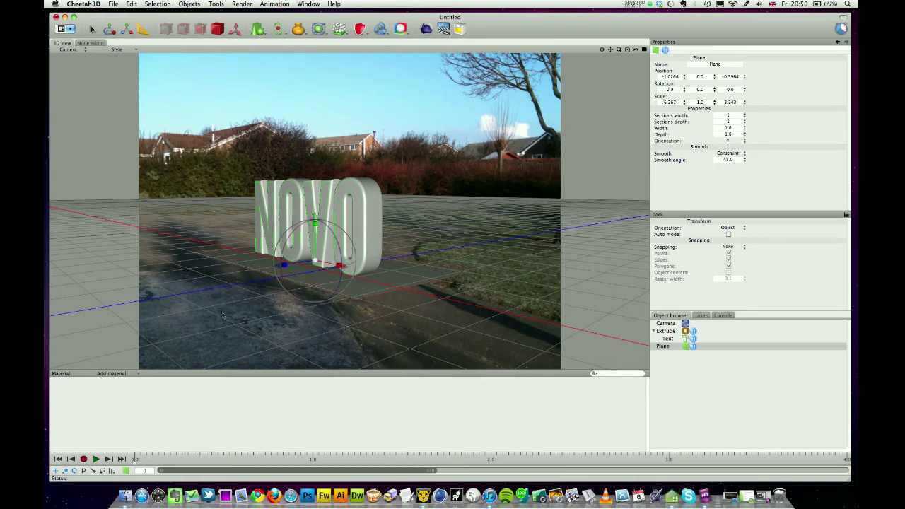
# Step: Apply a new Special > Shadowmat material to the Plane, then add a plain default Material
pyautogui.click(109, 375)
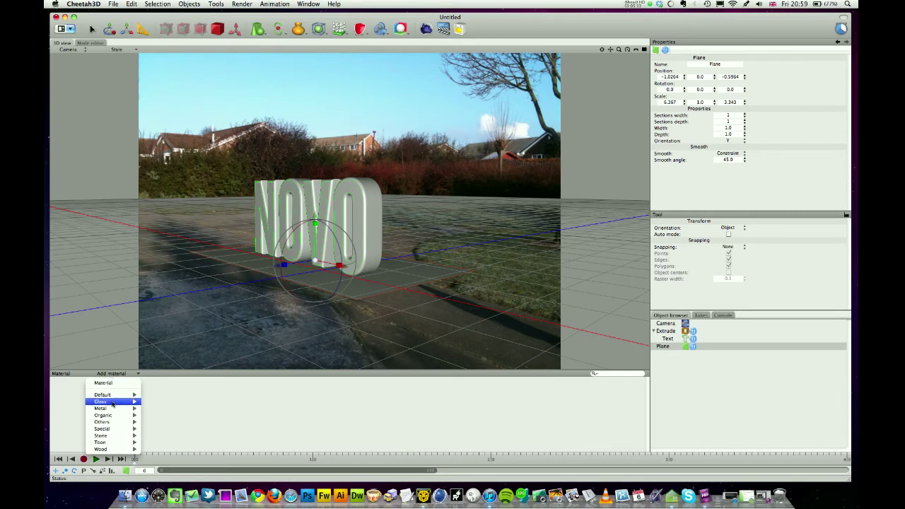
pyautogui.moveTo(111, 403)
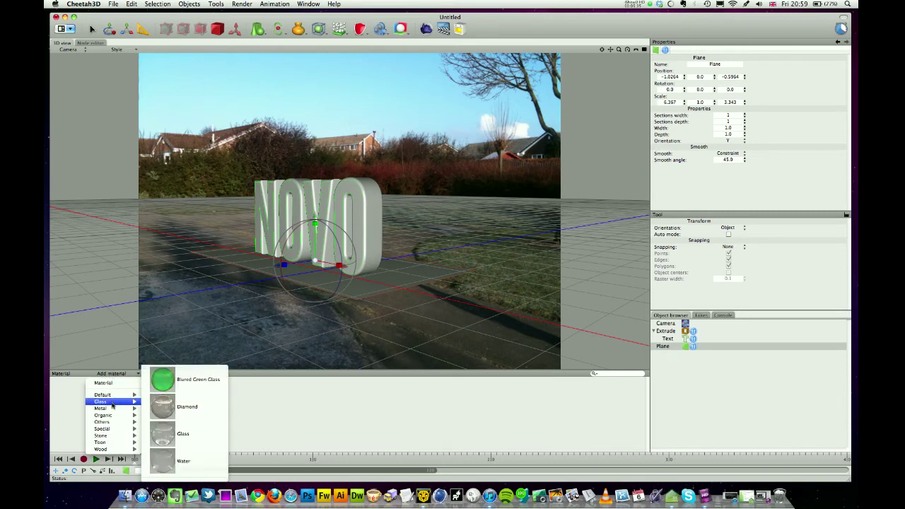
pyautogui.moveTo(106, 428)
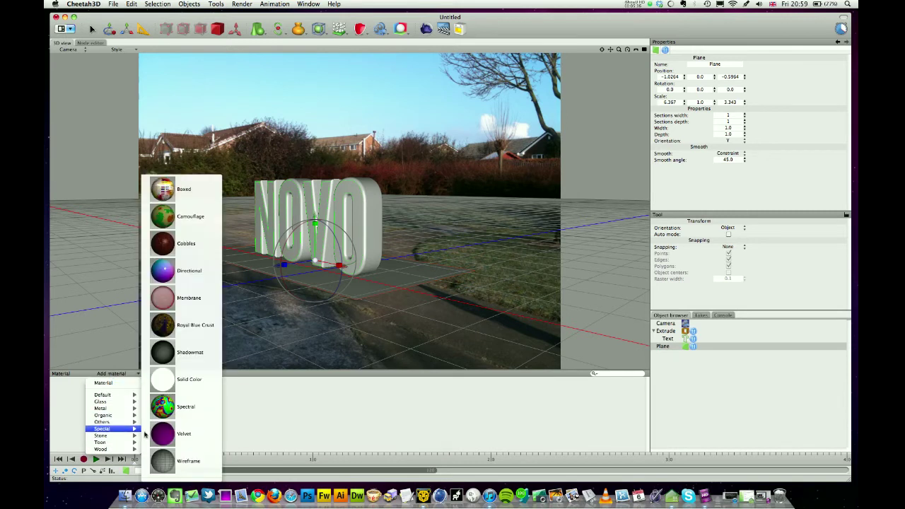
pyautogui.click(193, 362)
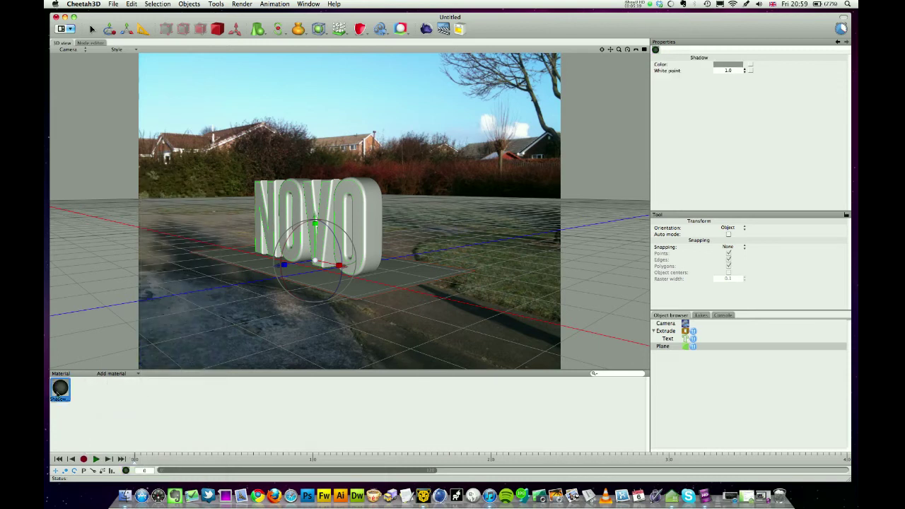
pyautogui.moveTo(58, 393); pyautogui.dragTo(398, 278)
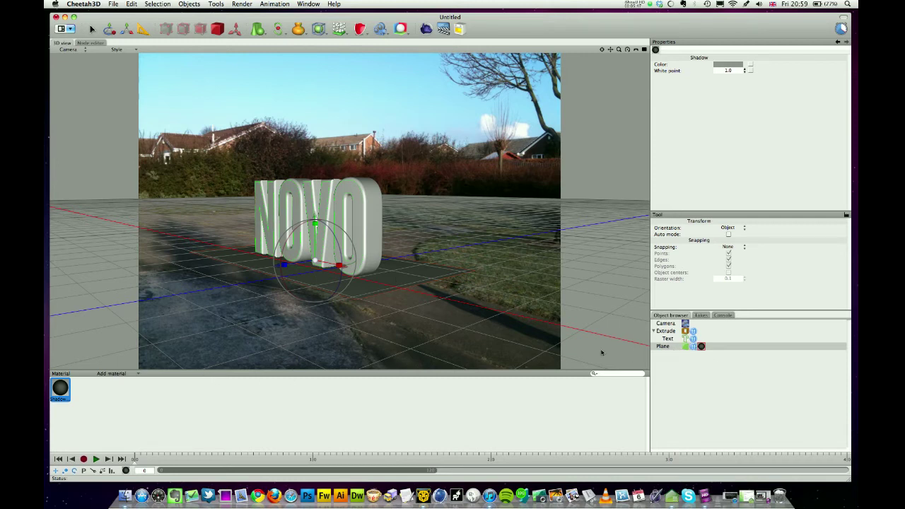
pyautogui.click(111, 373)
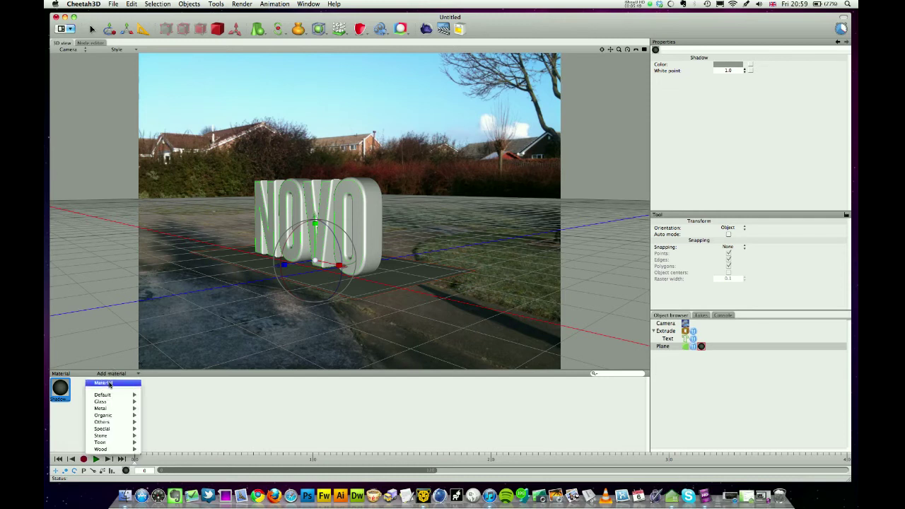
pyautogui.click(109, 383)
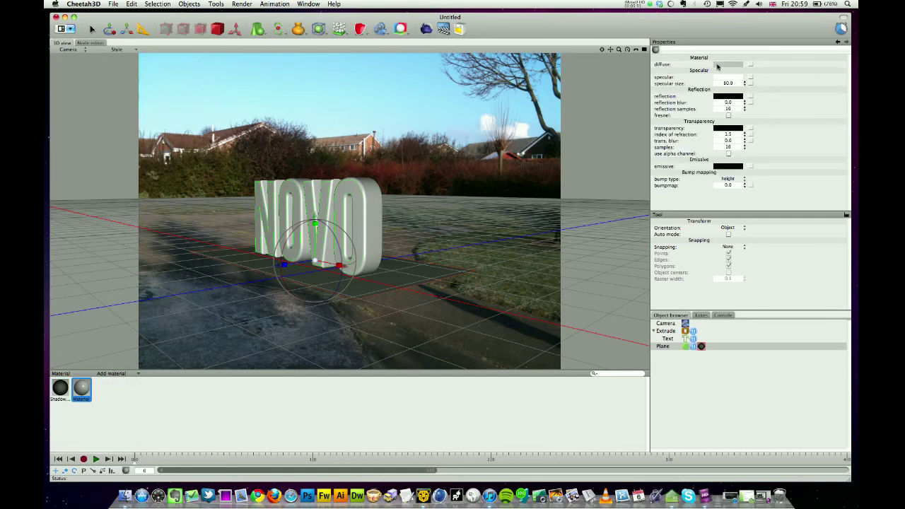
# Step: Give the new material white diffuse and dark grey fresnel reflection, then apply it to the NOVO Extrude
pyautogui.click(714, 64)
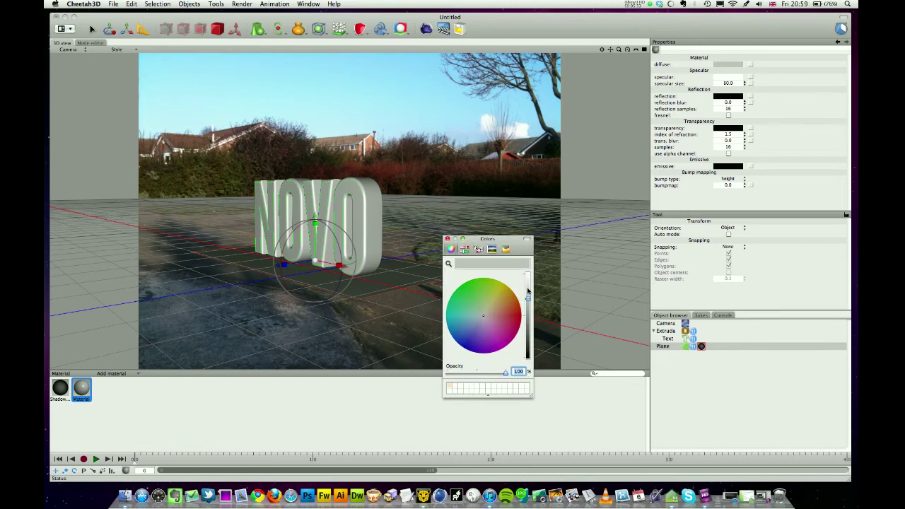
pyautogui.moveTo(528, 299); pyautogui.dragTo(528, 285)
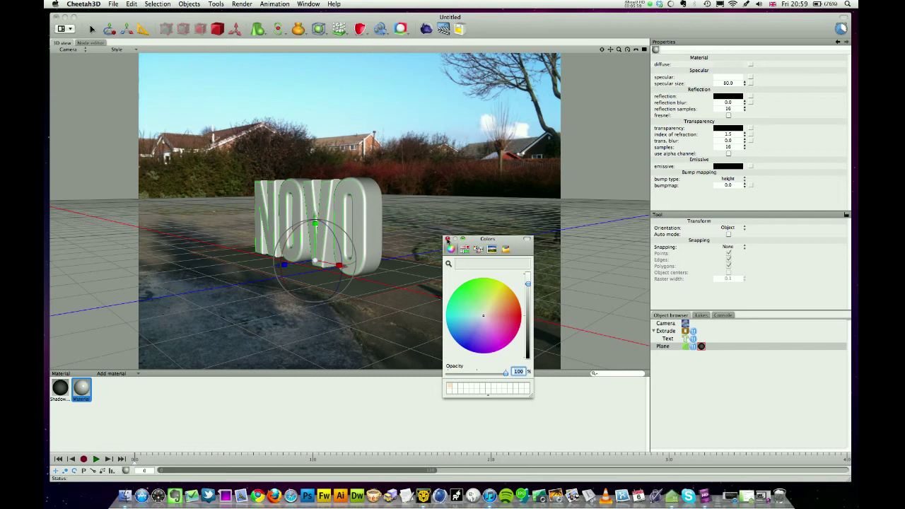
pyautogui.click(446, 238)
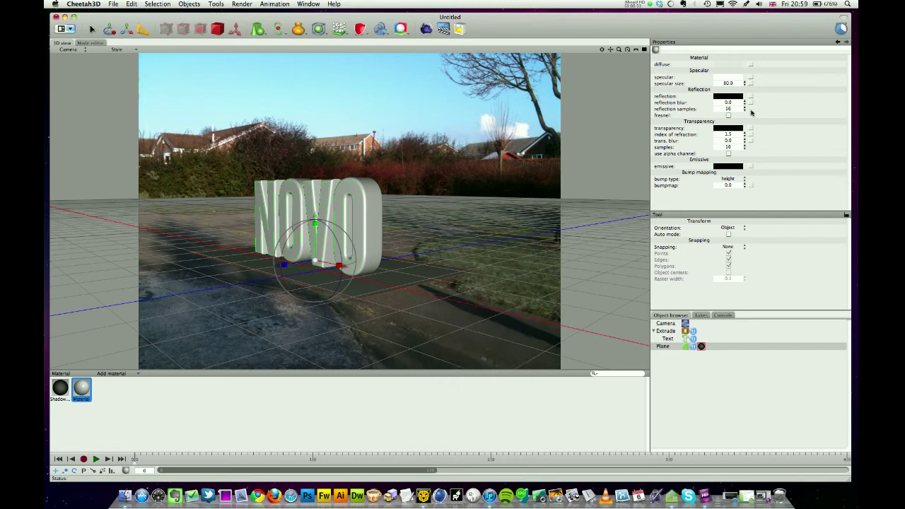
pyautogui.click(738, 96)
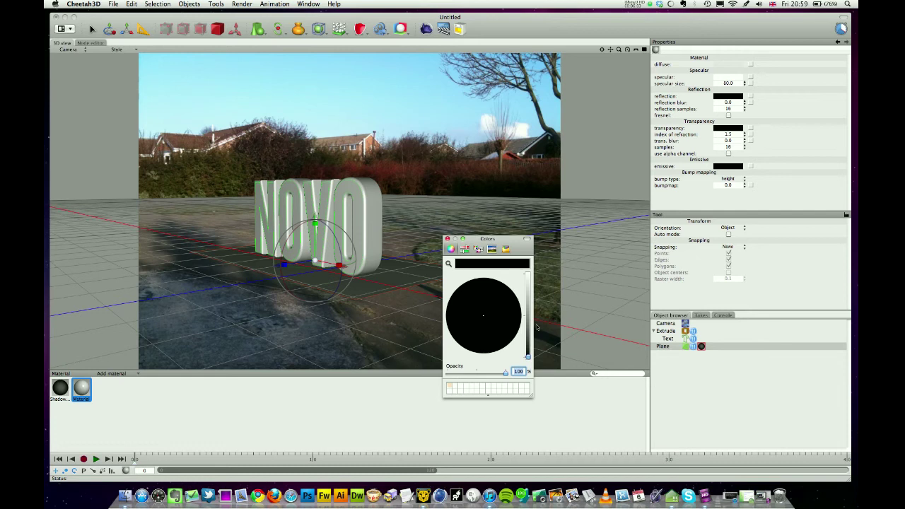
pyautogui.moveTo(528, 357); pyautogui.dragTo(527, 351)
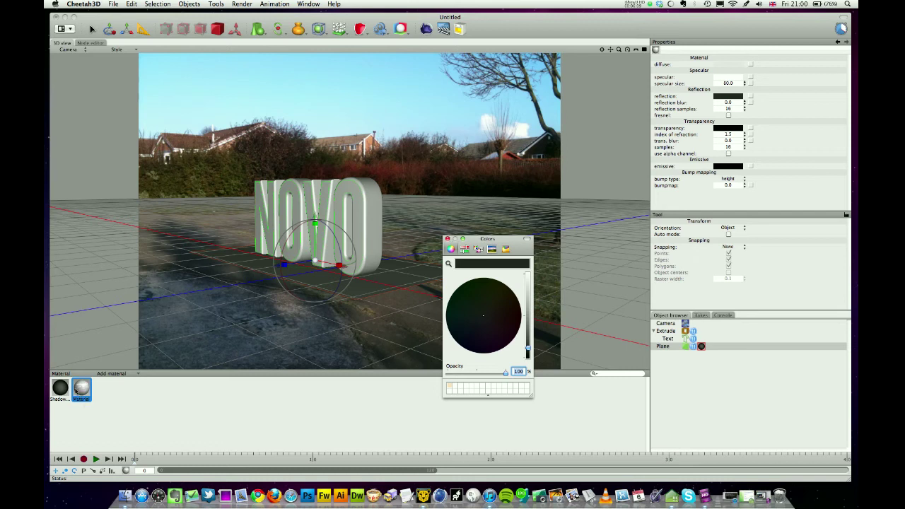
pyautogui.click(729, 116)
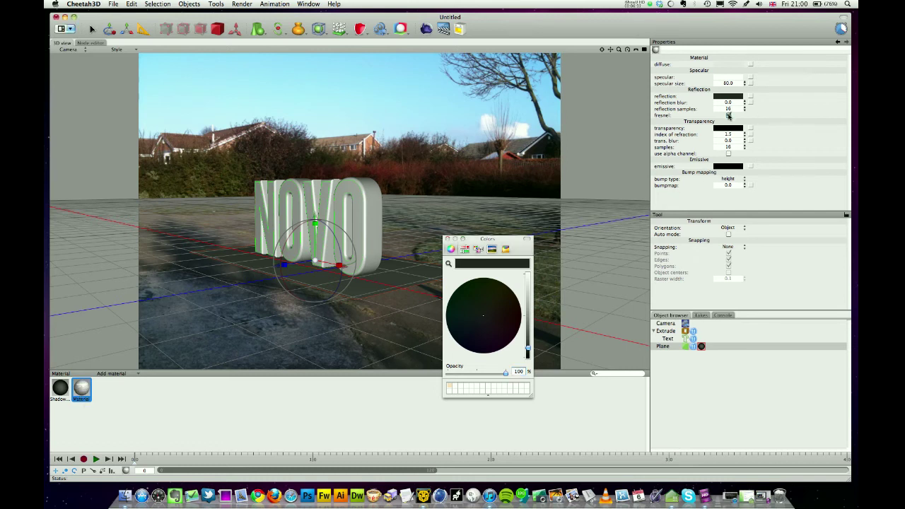
pyautogui.click(729, 116)
pyautogui.click(447, 240)
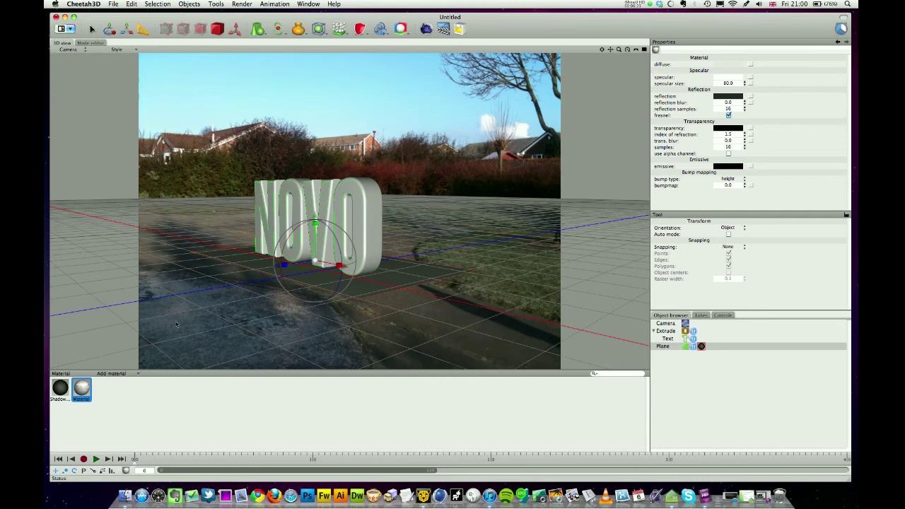
pyautogui.moveTo(82, 390); pyautogui.dragTo(338, 195)
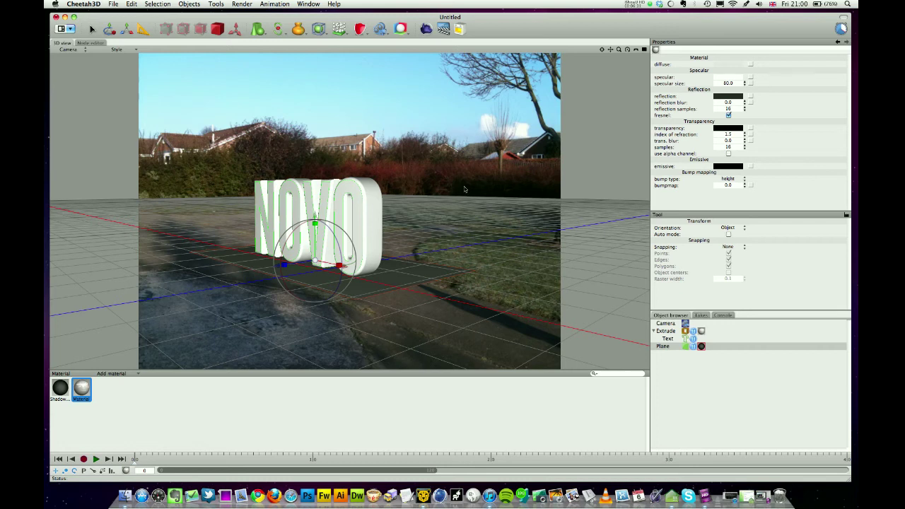
pyautogui.click(667, 323)
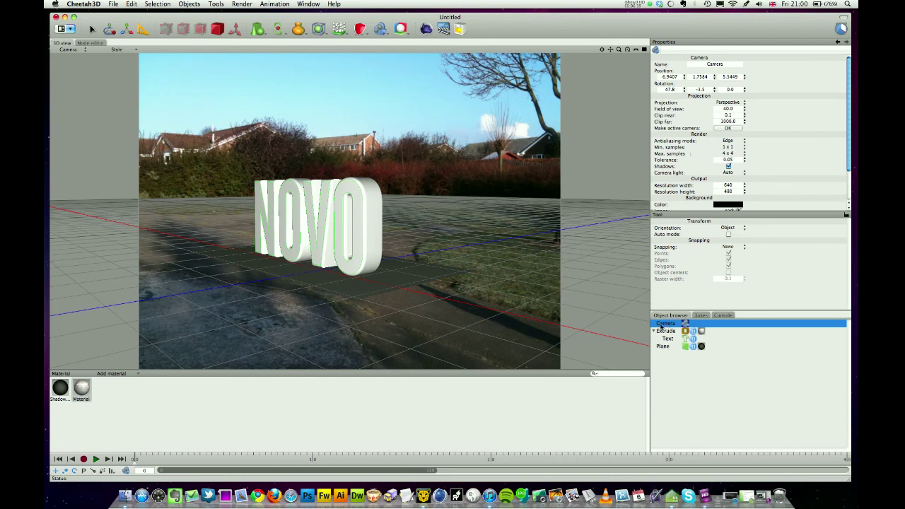
# Step: Attach an HDRI tag to the Camera and bring up the image file chooser
pyautogui.click(400, 30)
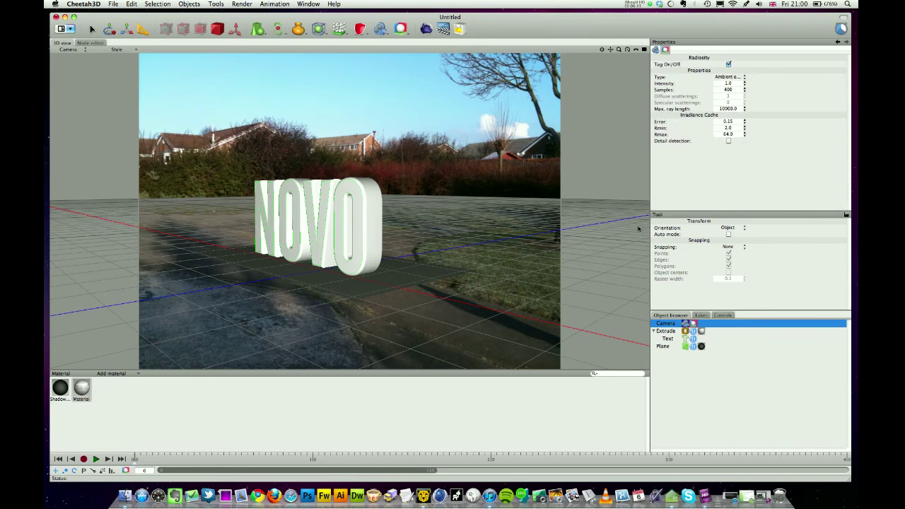
pyautogui.click(401, 29)
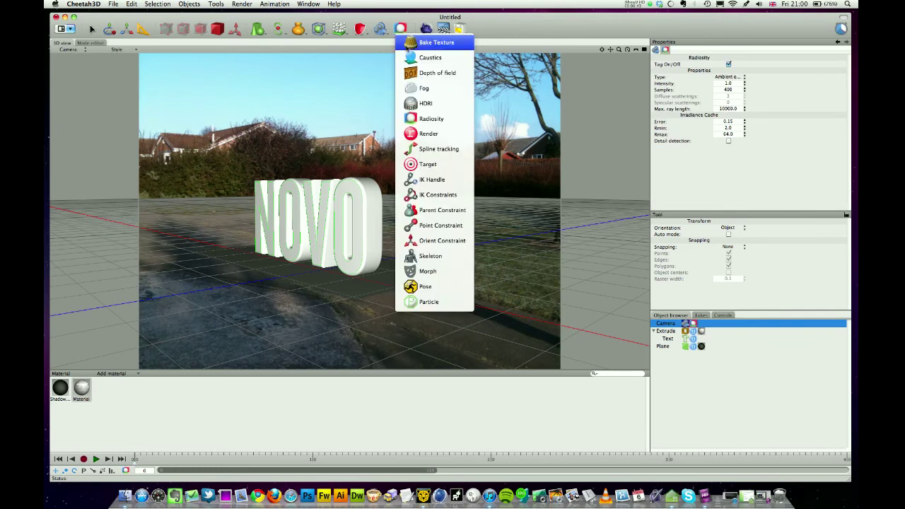
pyautogui.click(424, 104)
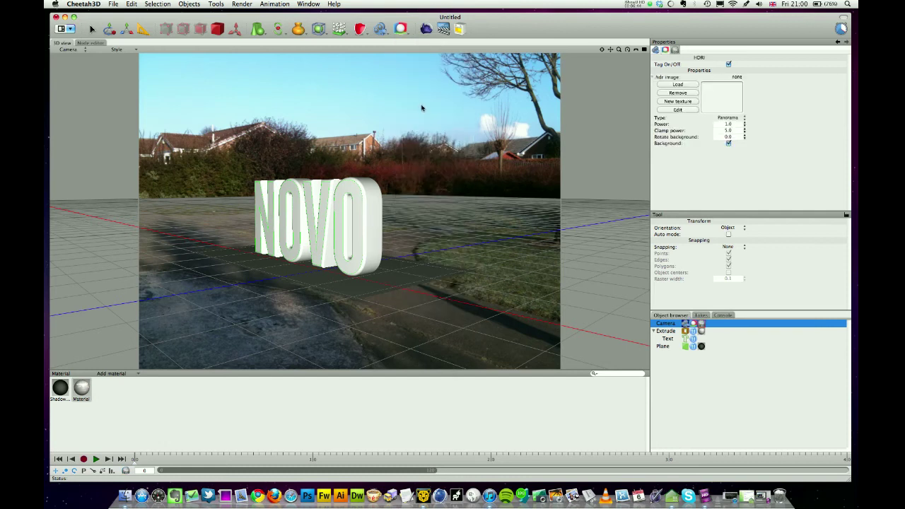
pyautogui.click(689, 85)
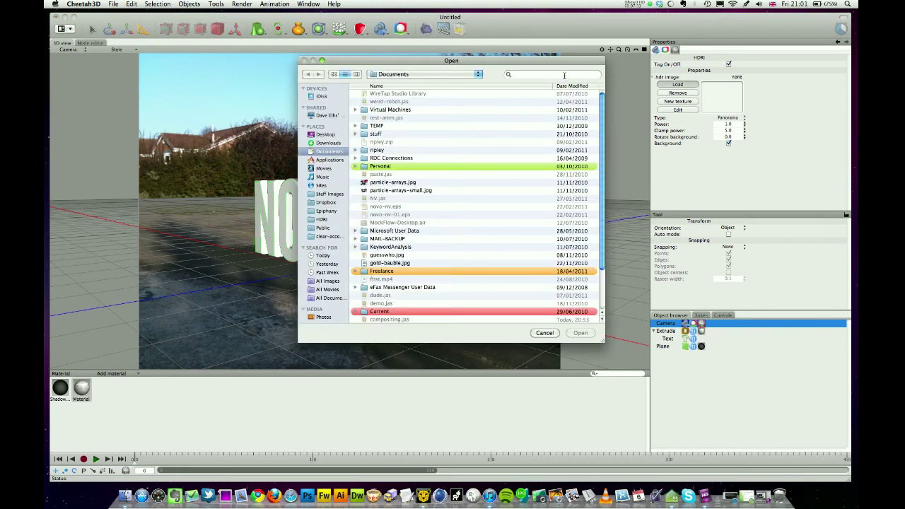
# Step: Load park.JPG as the HDRI panorama image at power 2.0, with Background switched off
pyautogui.click(564, 75)
pyautogui.write('park')
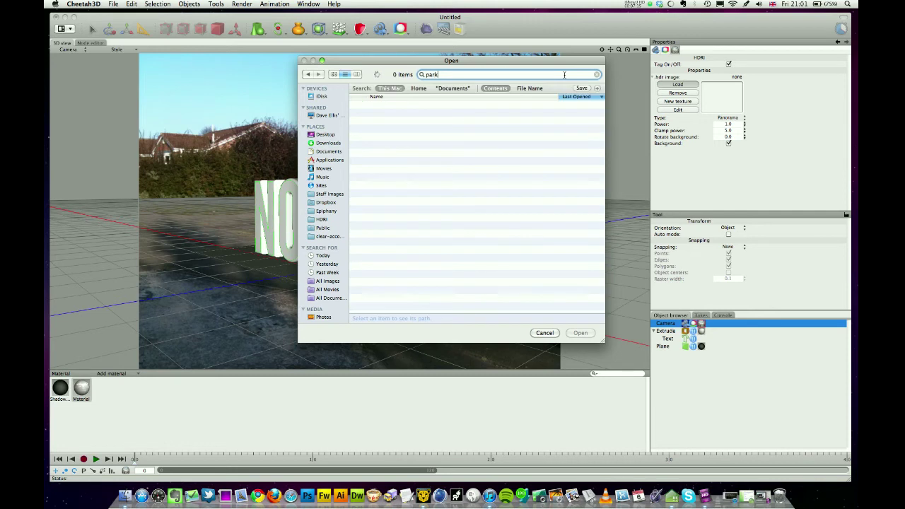
pyautogui.write('.JPG')
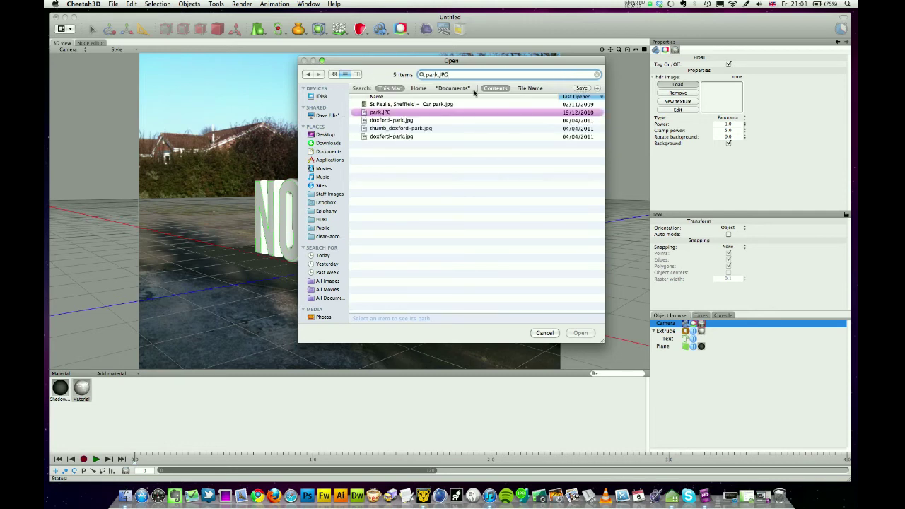
pyautogui.click(407, 113)
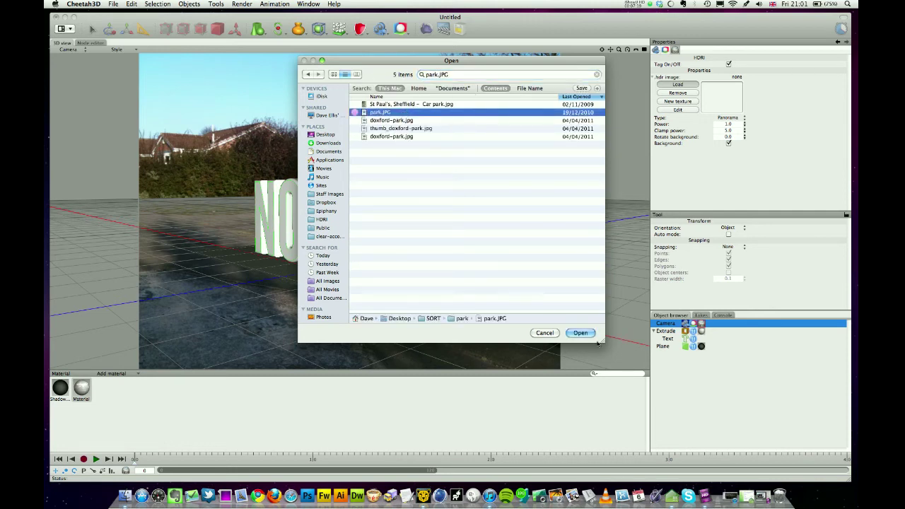
pyautogui.click(584, 334)
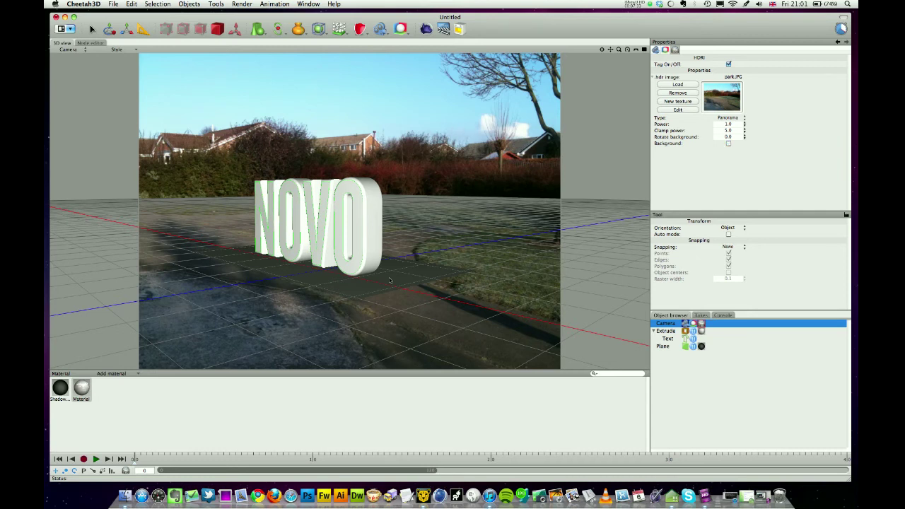
pyautogui.click(307, 258)
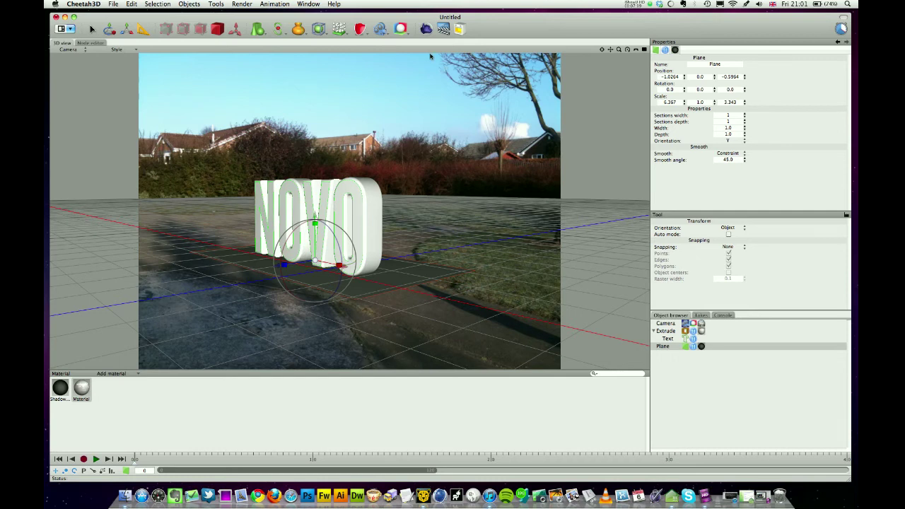
# Step: Render a 640×480 test, then select the Camera and reduce its output width to 520
pyautogui.click(426, 29)
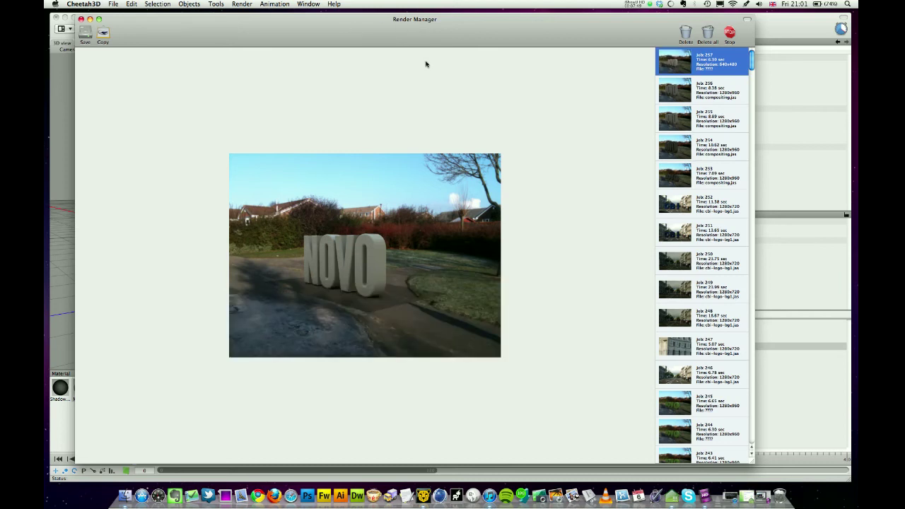
pyautogui.press('super+w')
pyautogui.click(668, 346)
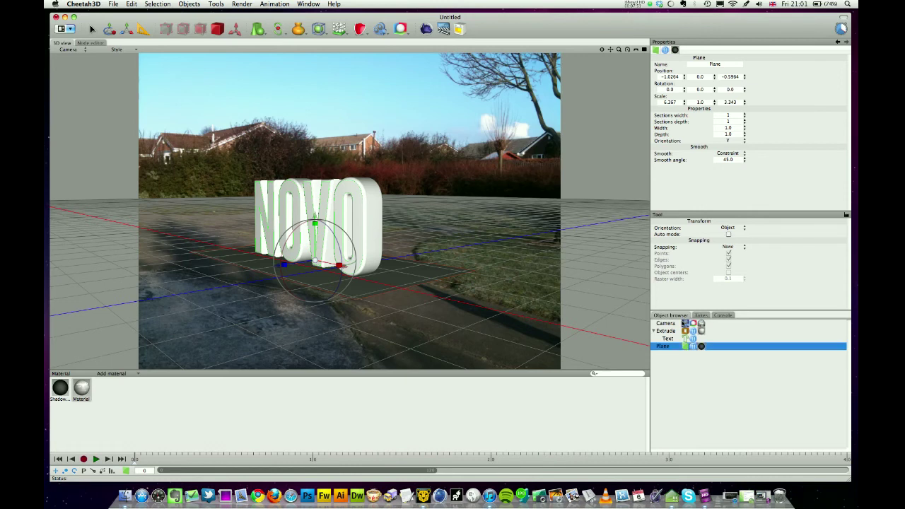
pyautogui.click(684, 322)
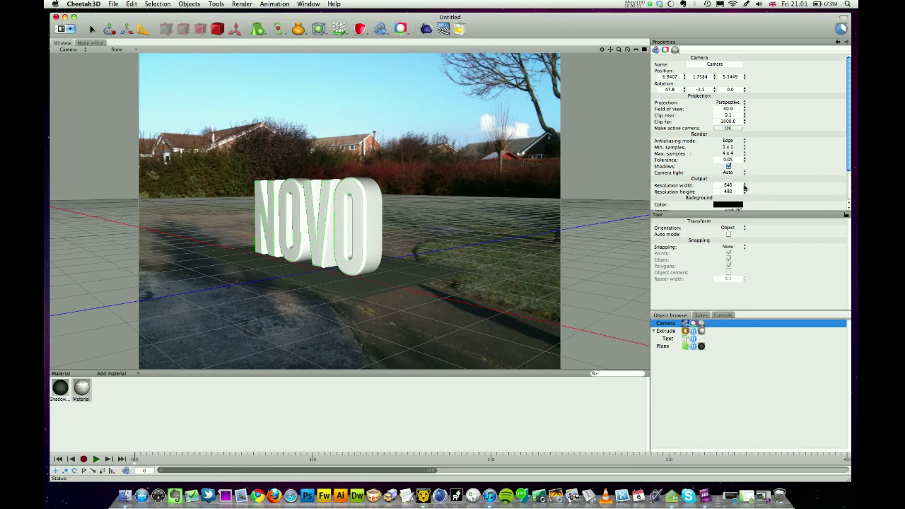
pyautogui.moveTo(746, 189); pyautogui.dragTo(737, 453)
# Step: Enter 1280 as the camera's output width and 960 as its height
pyautogui.moveTo(737, 494); pyautogui.dragTo(735, 440)
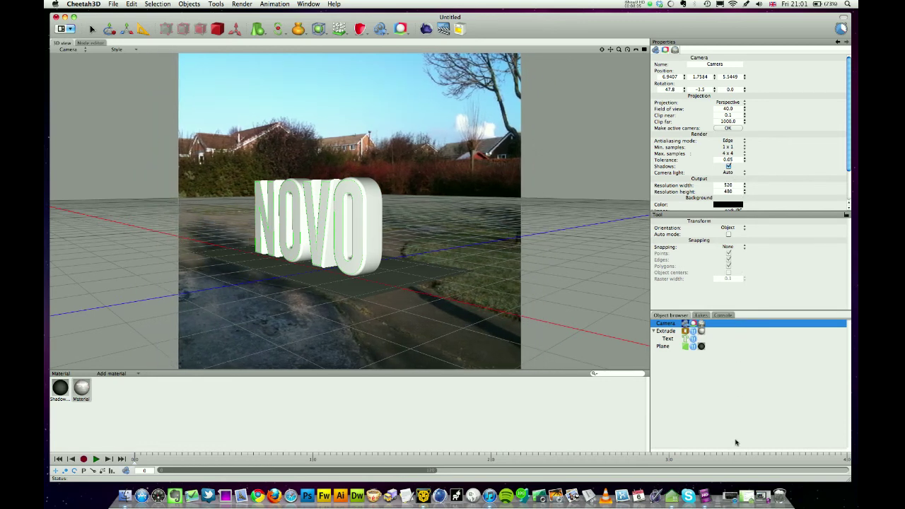
pyautogui.doubleClick(727, 185)
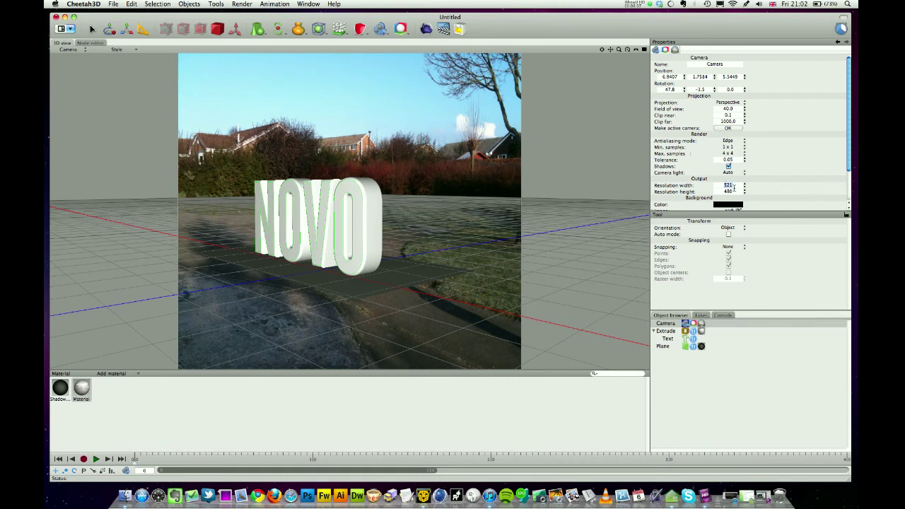
pyautogui.write('640')
pyautogui.press('BackSpace')
pyautogui.press('BackSpace')
pyautogui.press('BackSpace')
pyautogui.write('1280')
pyautogui.press('Tab')
pyautogui.write('9')
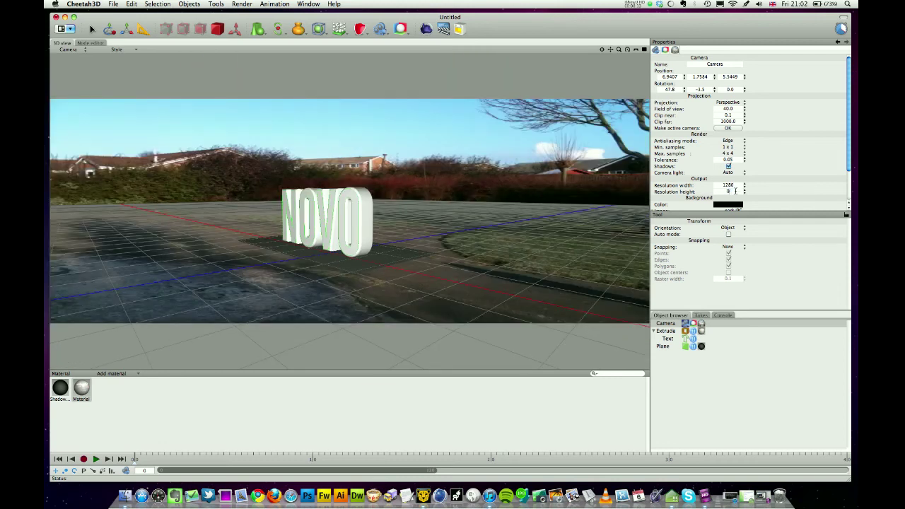
pyautogui.write('60')
pyautogui.press('Return')
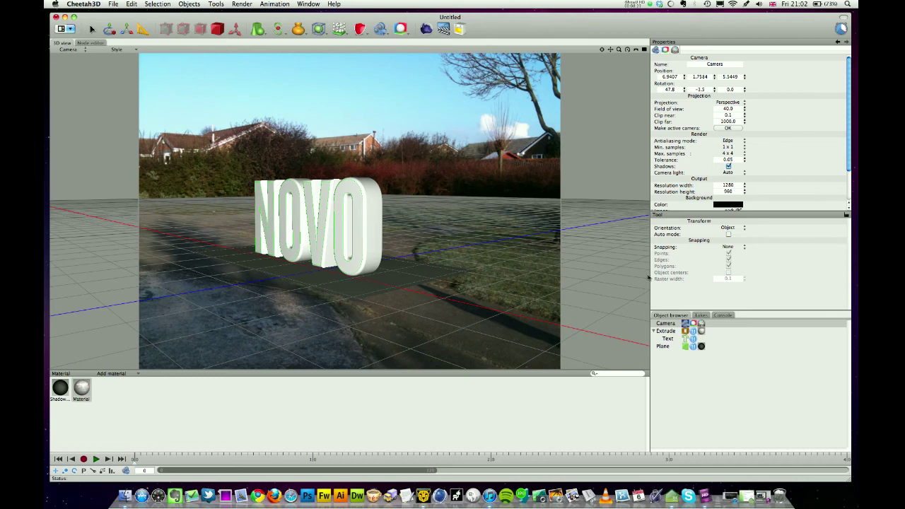
# Step: Render the composited NOVO park scene at 1280×960, then close the render window
pyautogui.click(426, 29)
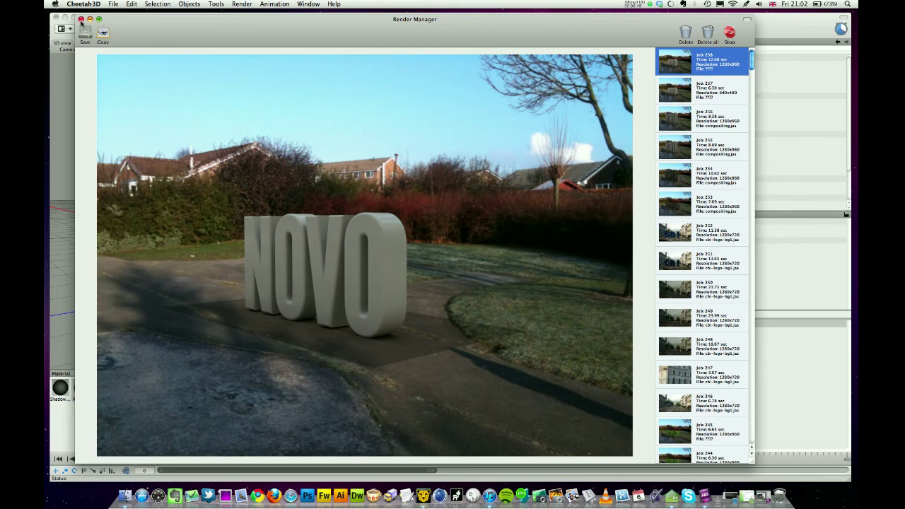
pyautogui.click(81, 21)
# Step: Change the Shadow material's White point to 0.7, then render the NOVO scene again
pyautogui.click(61, 388)
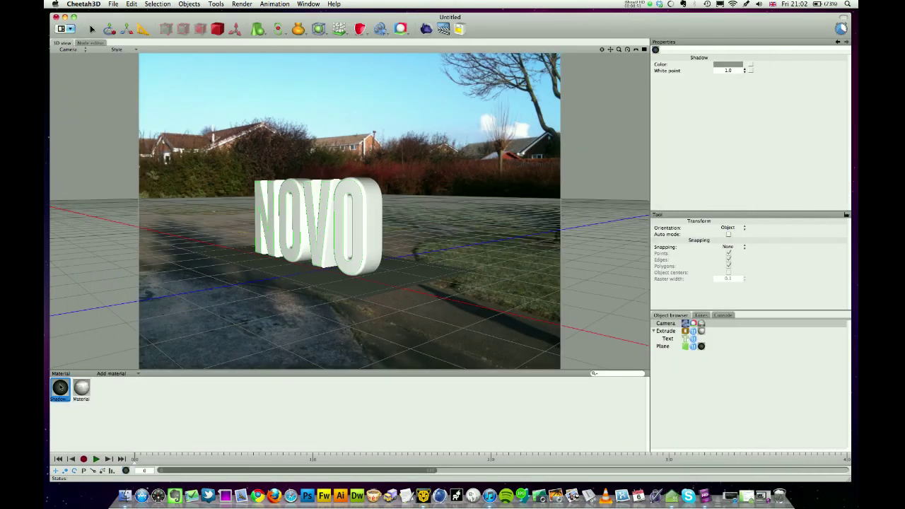
pyautogui.click(728, 70)
pyautogui.write('90')
pyautogui.press('Return')
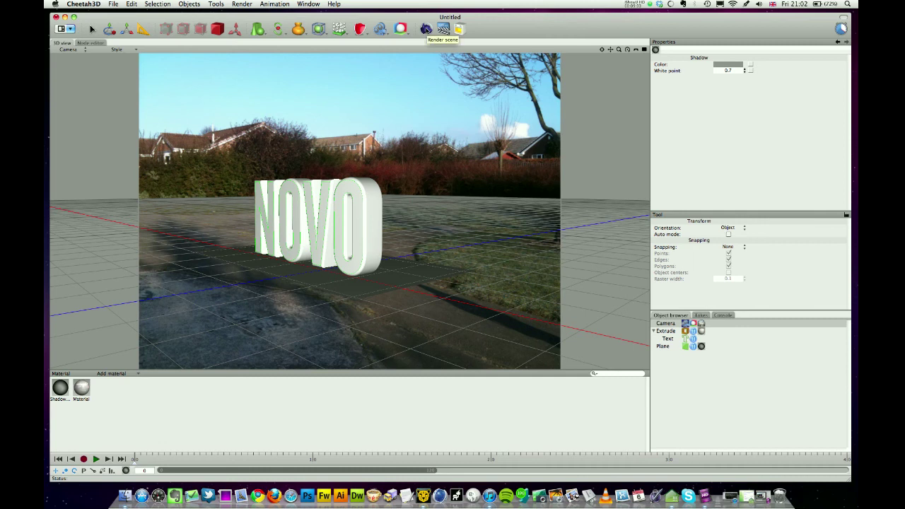
pyautogui.click(427, 29)
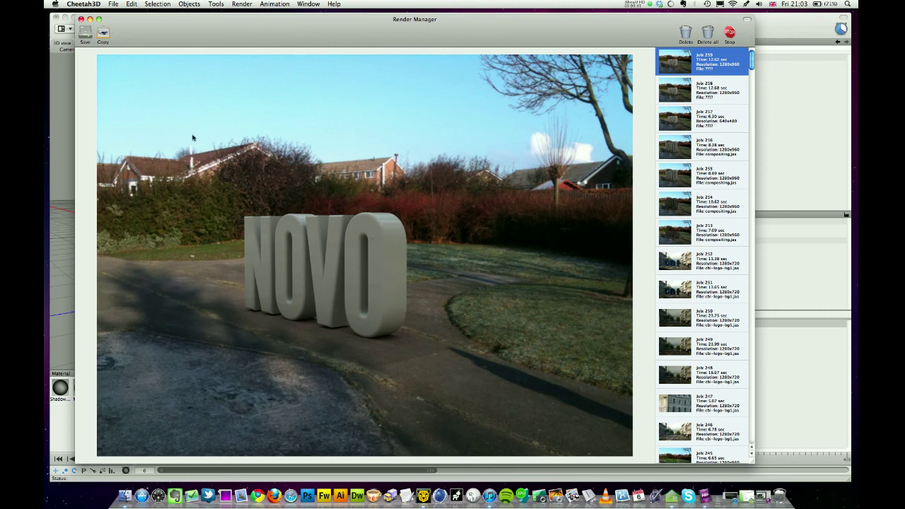
# Step: Set the Shadow material's white point to 0.6 and re-render the NOVO park composite at 1280×960
pyautogui.click(80, 20)
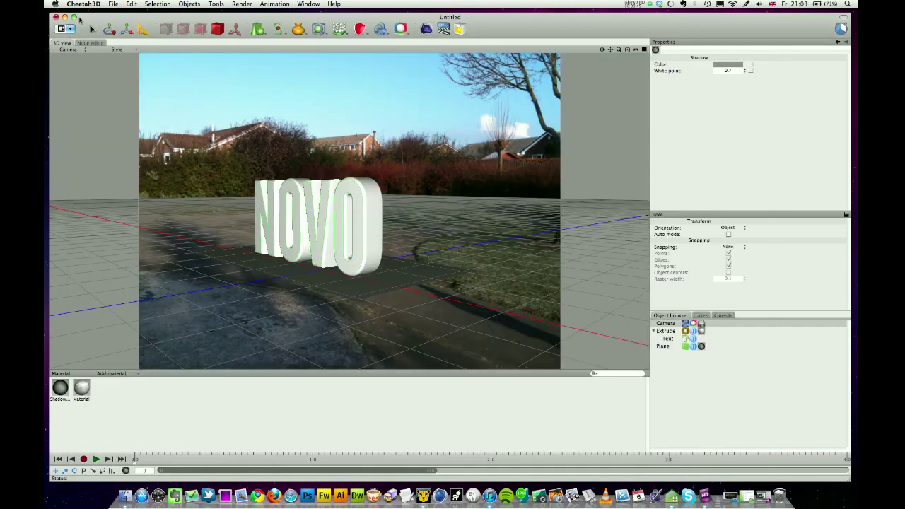
pyautogui.click(60, 388)
pyautogui.click(733, 70)
pyautogui.write('0.6')
pyautogui.press('Return')
pyautogui.click(426, 29)
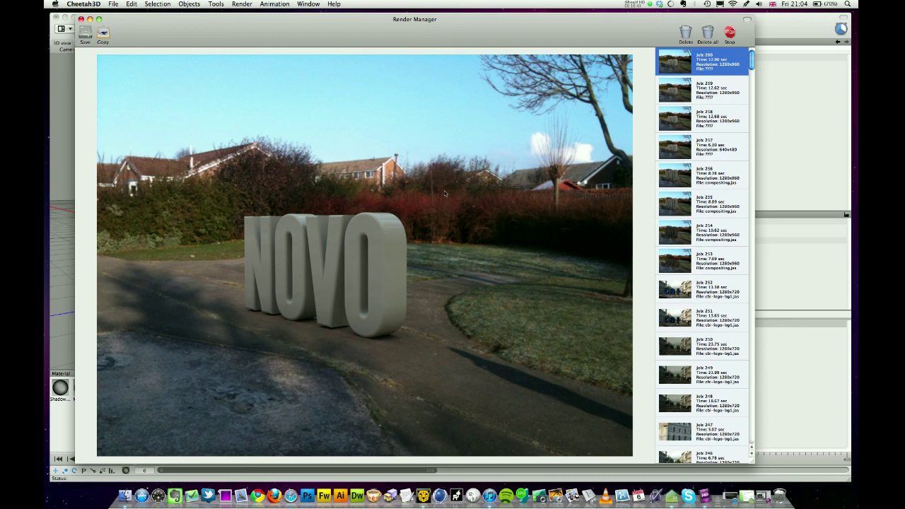
pyautogui.press('XF86MonBrightnessUp')
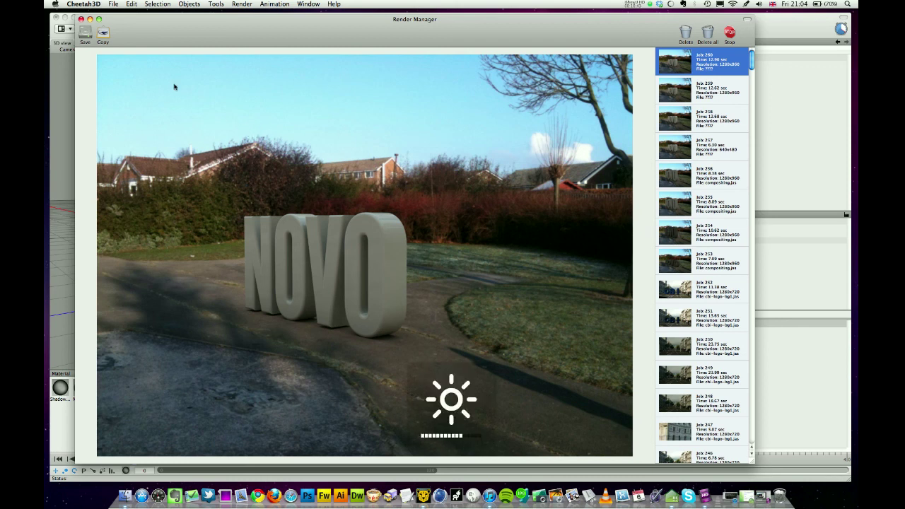